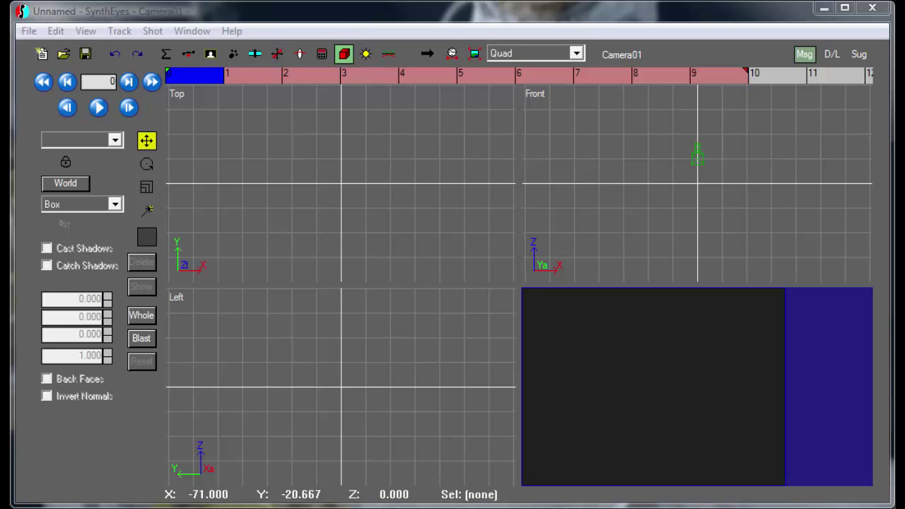
Load the fridge01.ifl image sequence as the shot, using a 1.777 image aspect.
left_click(27, 33)
left_click(53, 68)
double_click(185, 143)
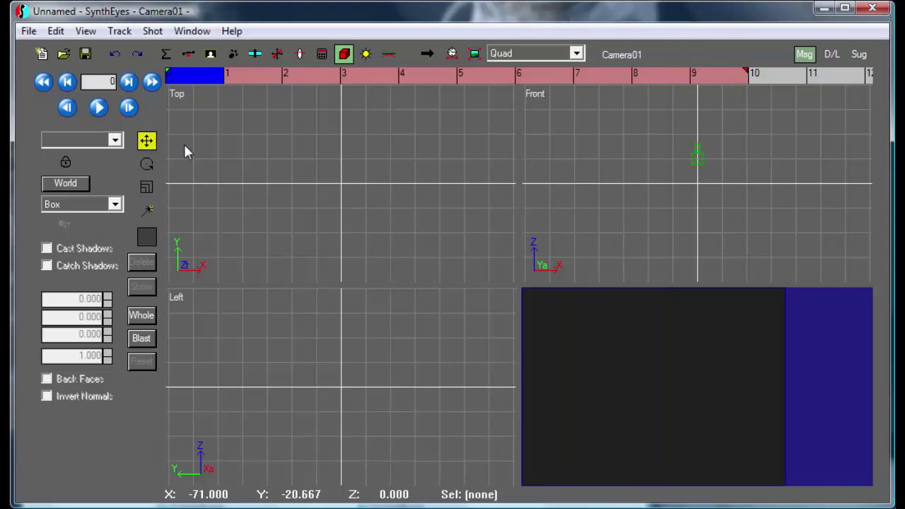
left_click(288, 316)
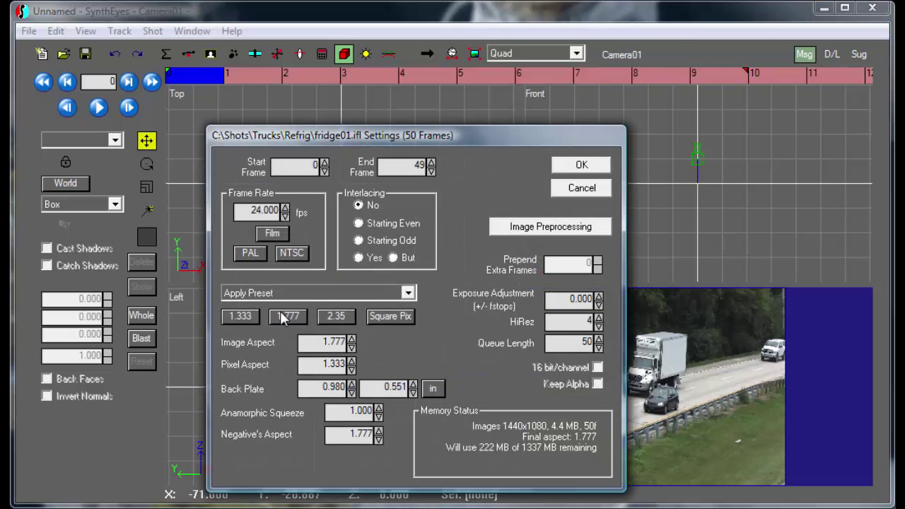
left_click(582, 165)
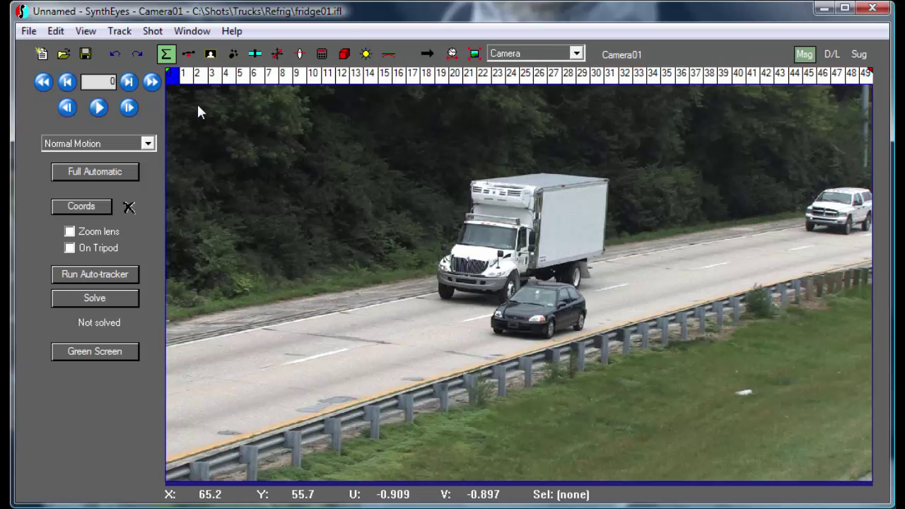
Scrub the truck shot to frame 6 and add a moving object to it.
mouse_move(201, 77)
left_mouse_down()
mouse_move(382, 78)
mouse_move(200, 79)
mouse_move(266, 83)
left_mouse_up()
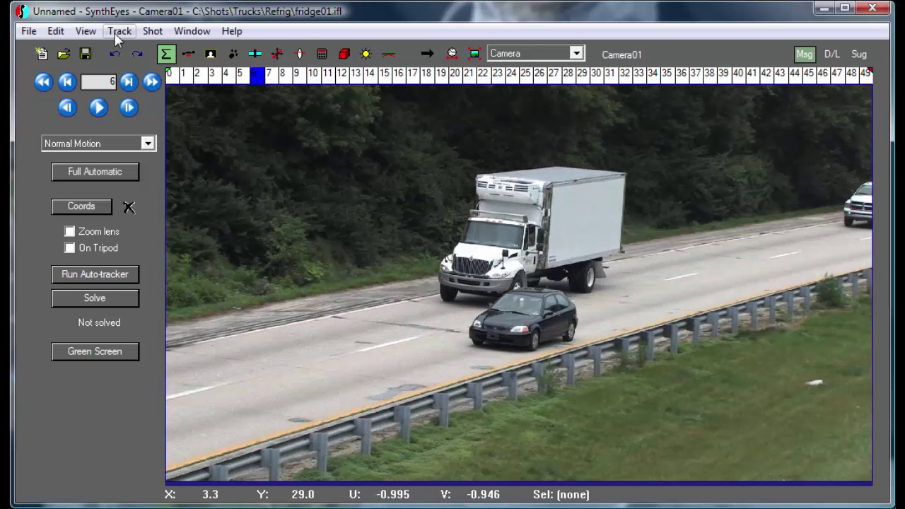
left_click(152, 32)
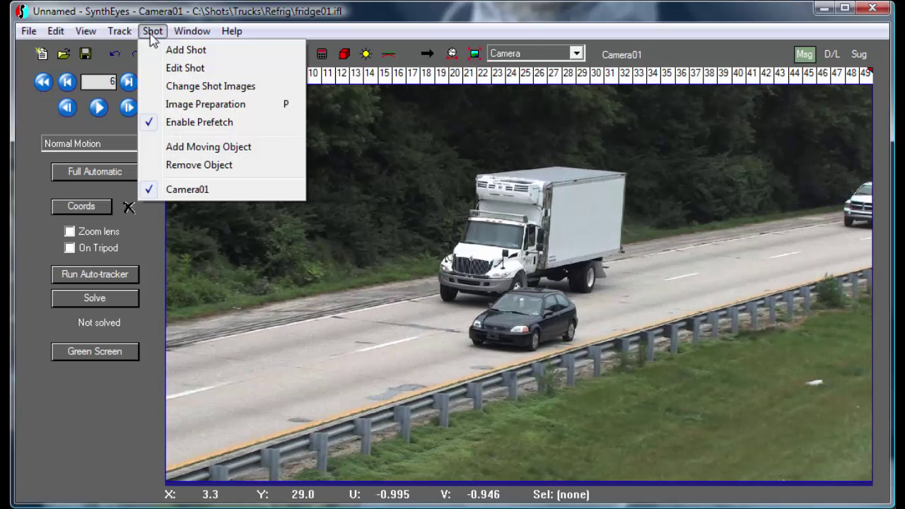
left_click(223, 150)
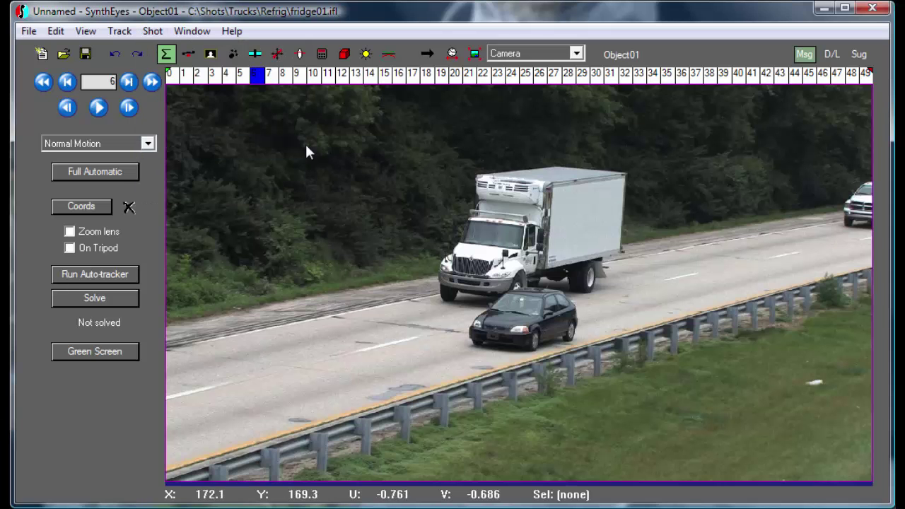
In the quad view, create a box mesh from the origin, about 10 wide, 22.3 long and 6.3 high.
left_click(505, 55)
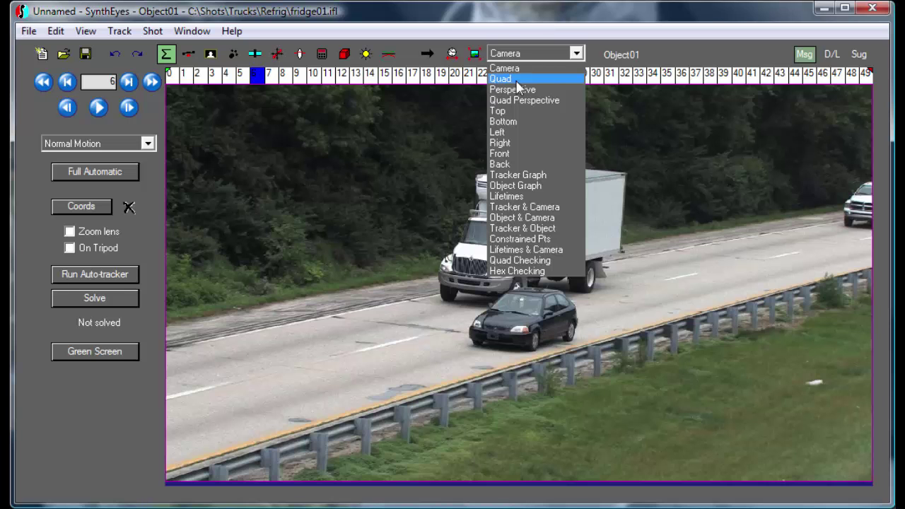
left_click(517, 81)
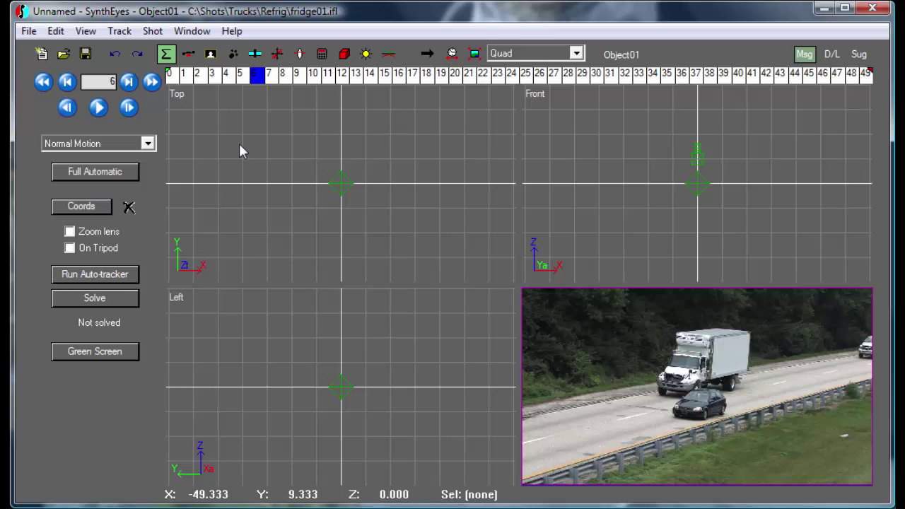
left_click(344, 54)
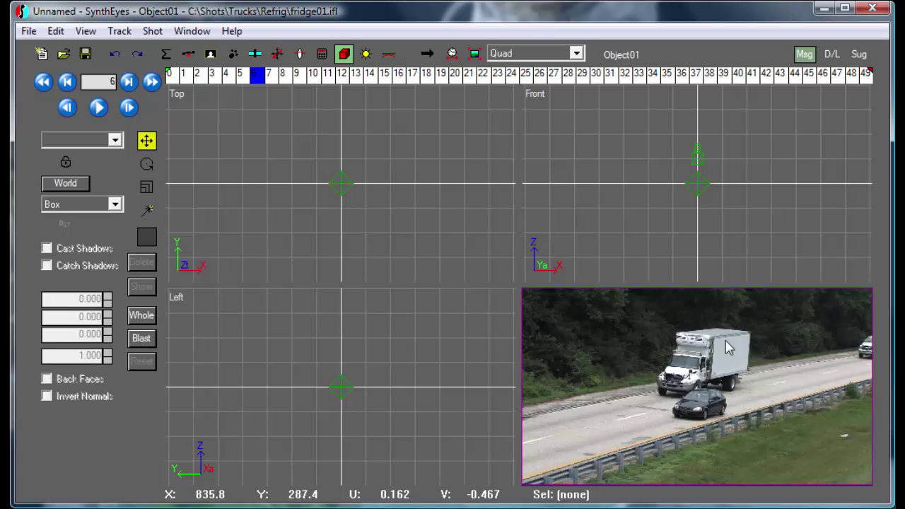
left_click(152, 214)
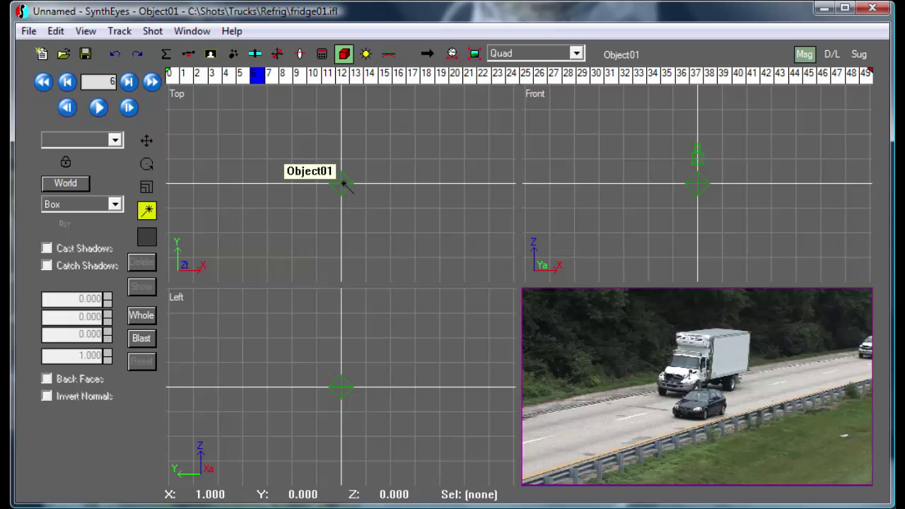
left_click_drag(342, 183, 365, 131)
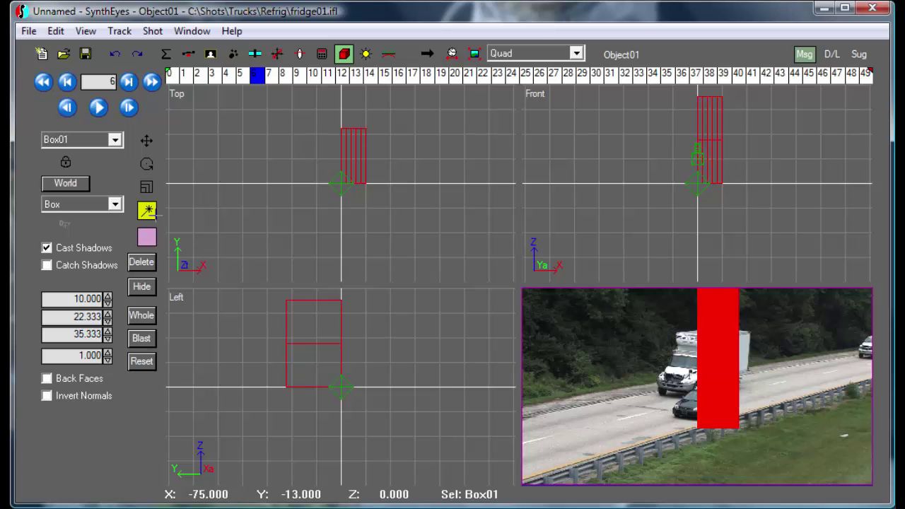
left_click(258, 143)
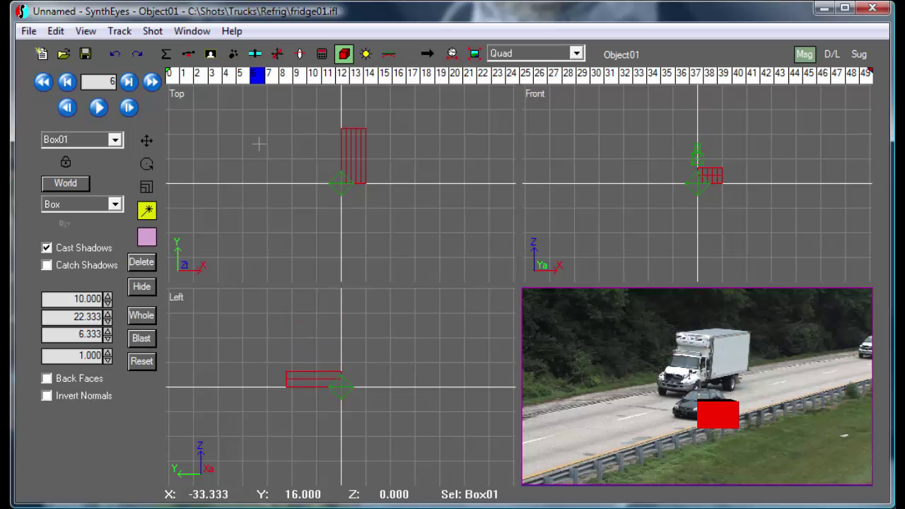
Scale the box to 7.25 by 20 by 8 and move it so its corner sits at the origin.
left_click(147, 187)
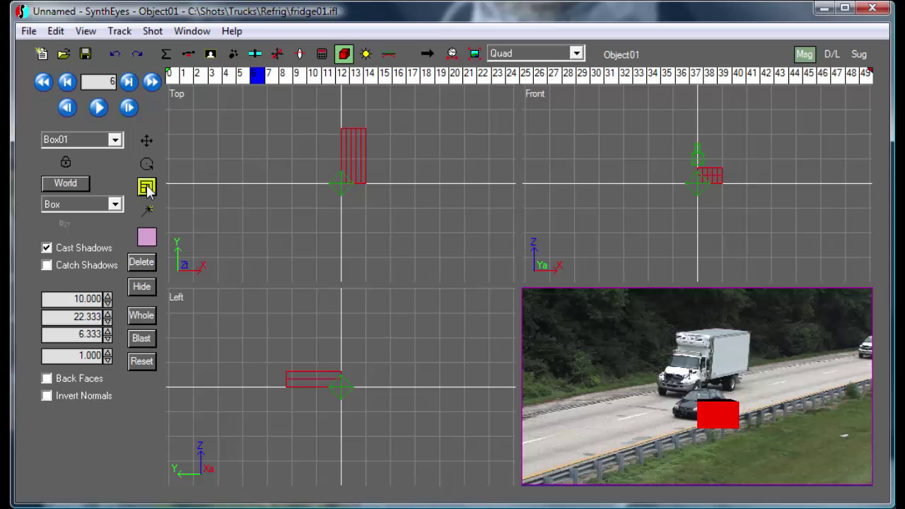
double_click(86, 298)
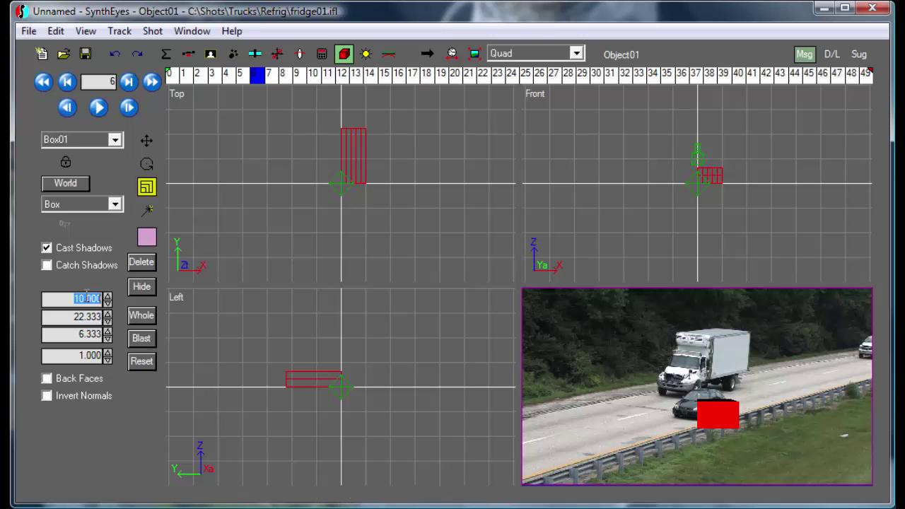
type("7.25")
key("Tab")
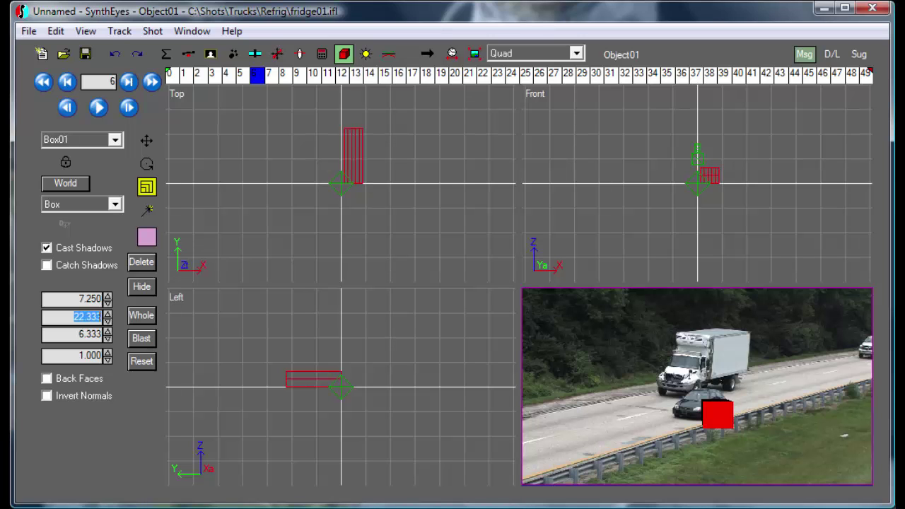
type("20")
key("Tab")
type("8")
key("Tab")
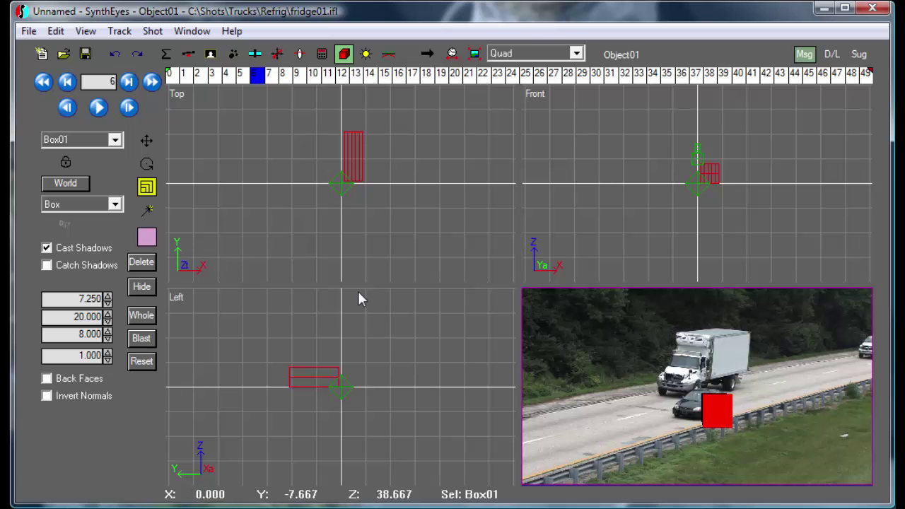
left_click(146, 141)
left_click_drag(355, 145, 352, 147)
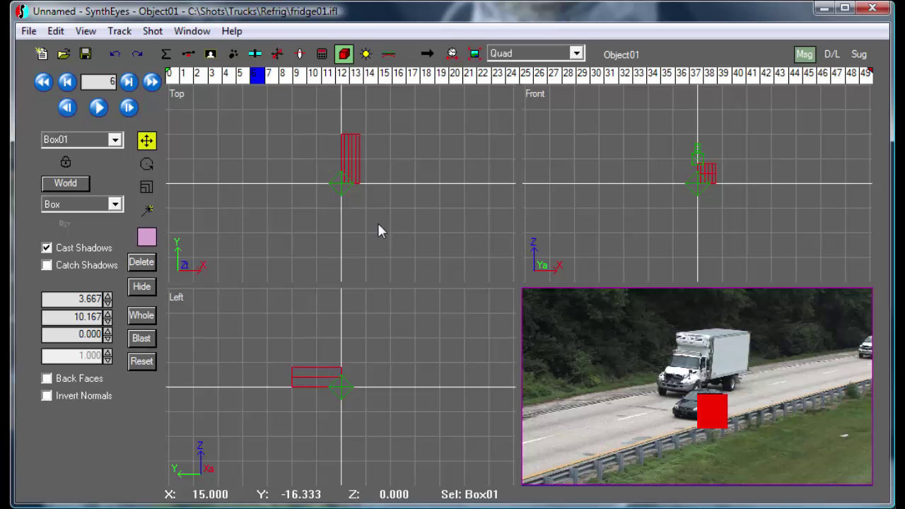
Switch to the full camera view at frame 0 and hide the meshes.
left_click(518, 53)
left_click(521, 71)
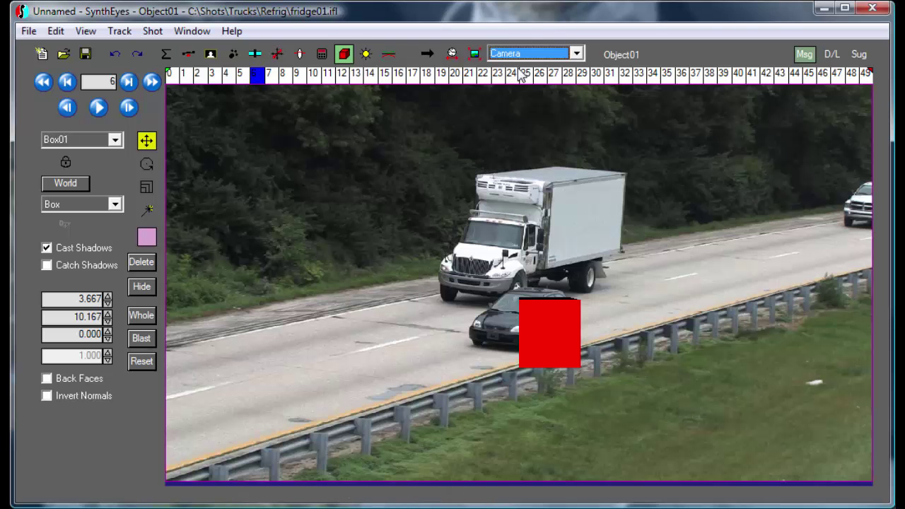
left_click_drag(214, 75, 162, 84)
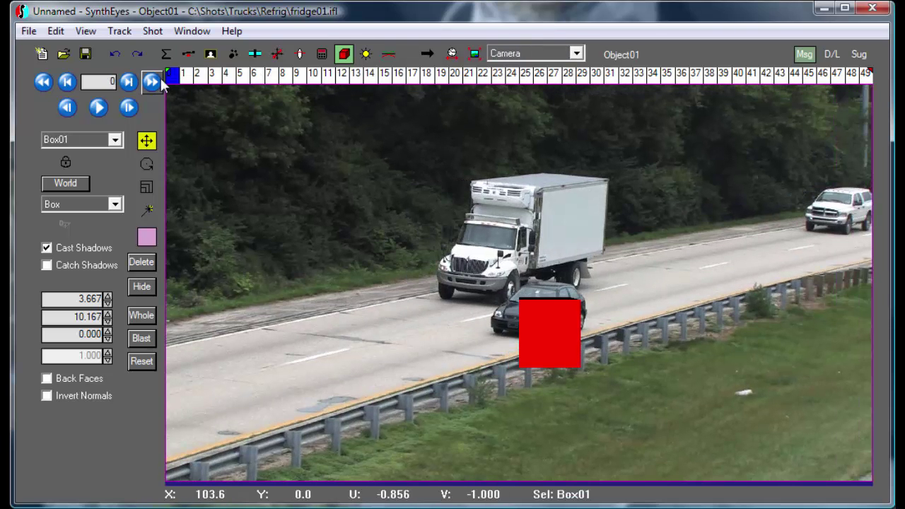
right_click(263, 174)
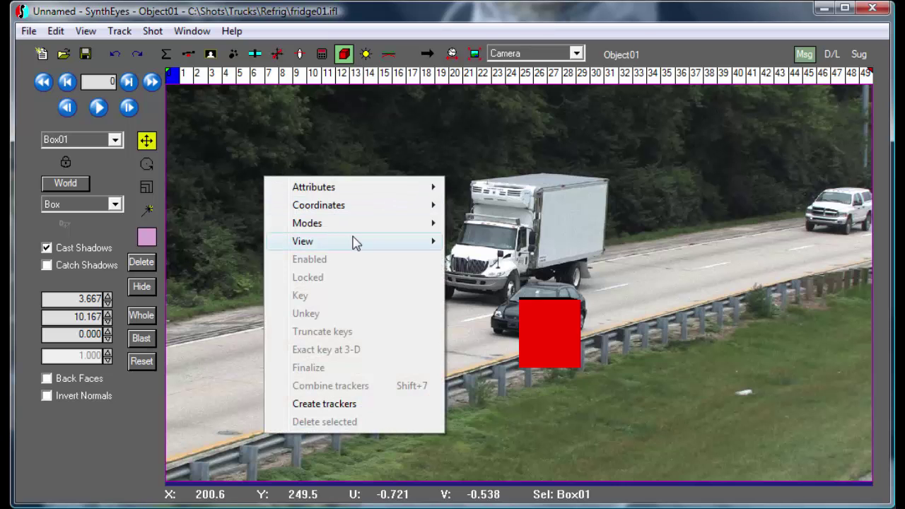
mouse_move(356, 242)
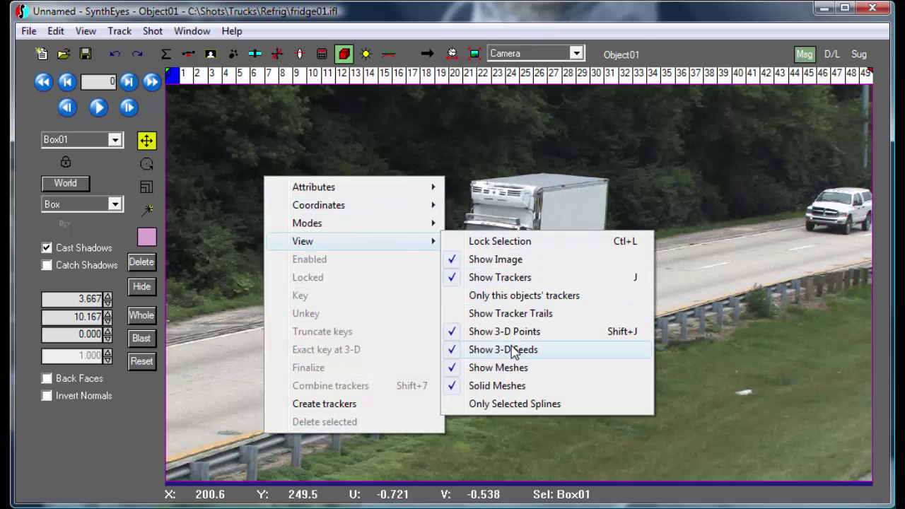
left_click(518, 369)
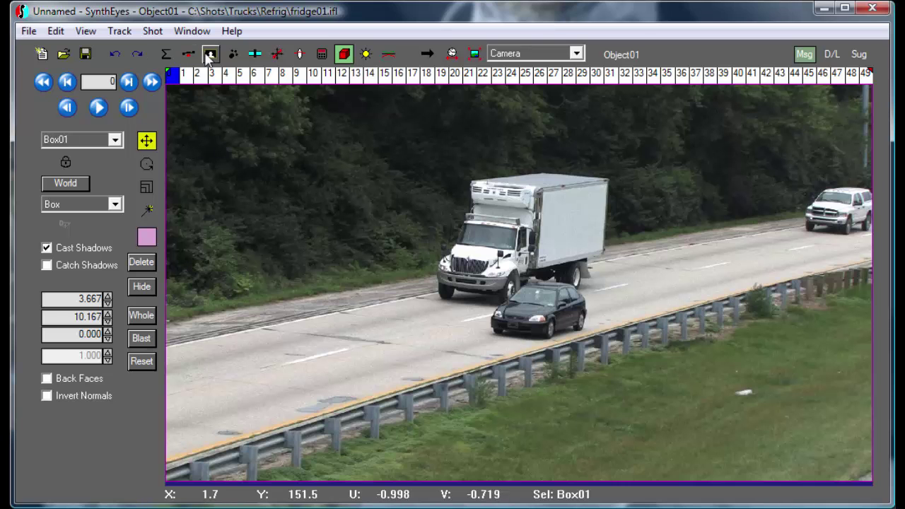
Turn on tracker creation and set both the key spacing and key smoothing to 6.
left_click(233, 54)
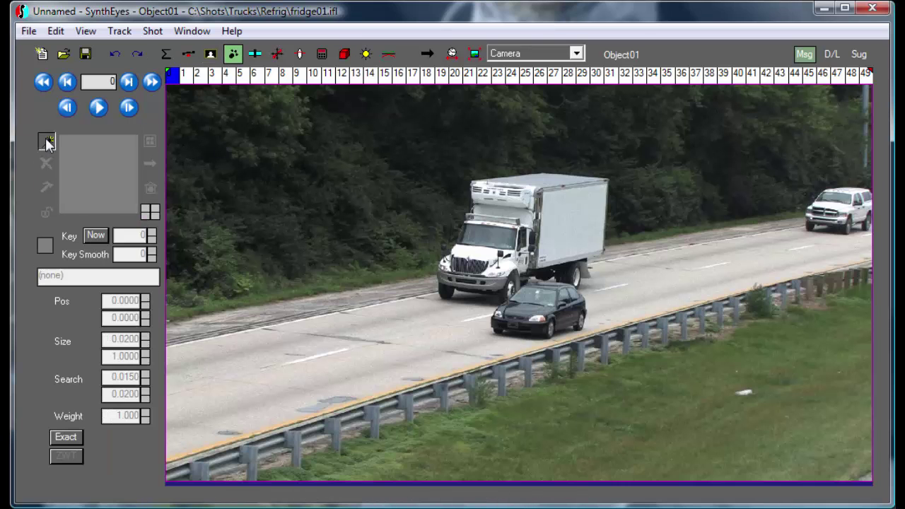
left_click(45, 139)
mouse_move(152, 237)
left_mouse_down()
mouse_move(154, 258)
mouse_move(152, 249)
left_mouse_up()
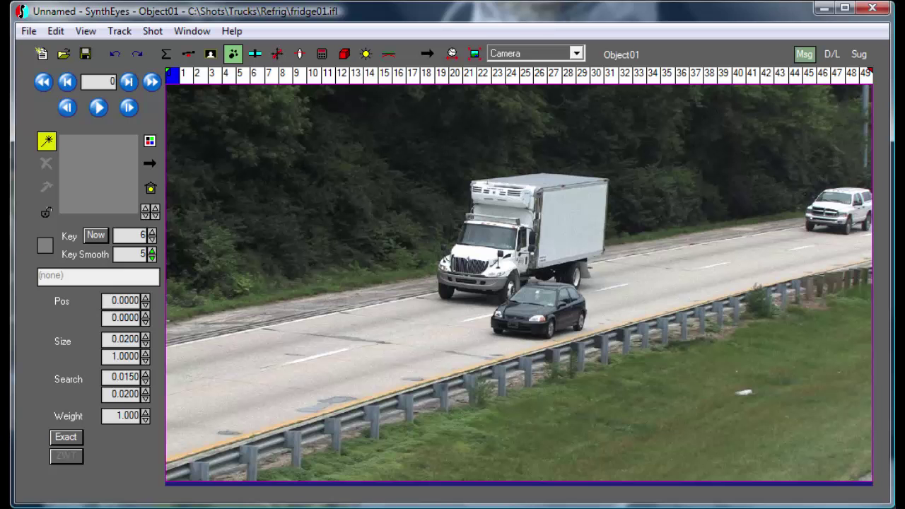
Enable the Preroll by Key Smooth tracking option.
left_click(118, 30)
left_click(172, 91)
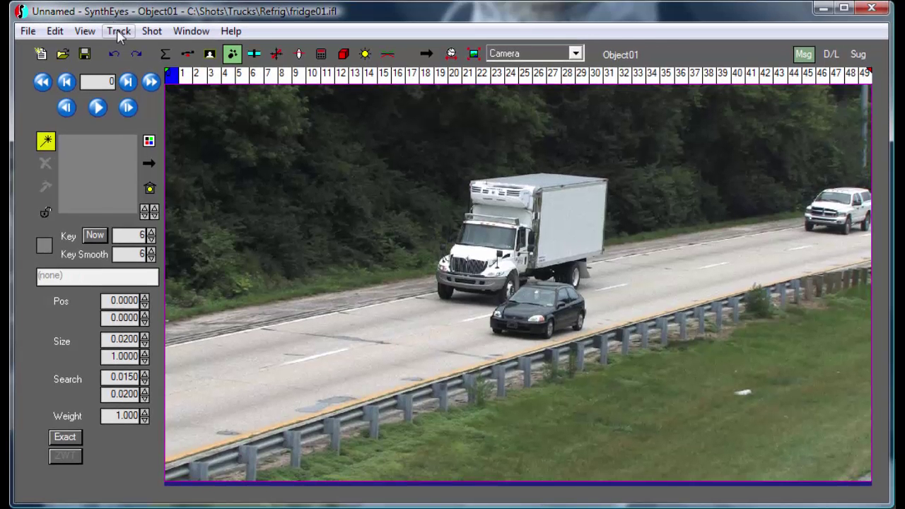
left_click(118, 31)
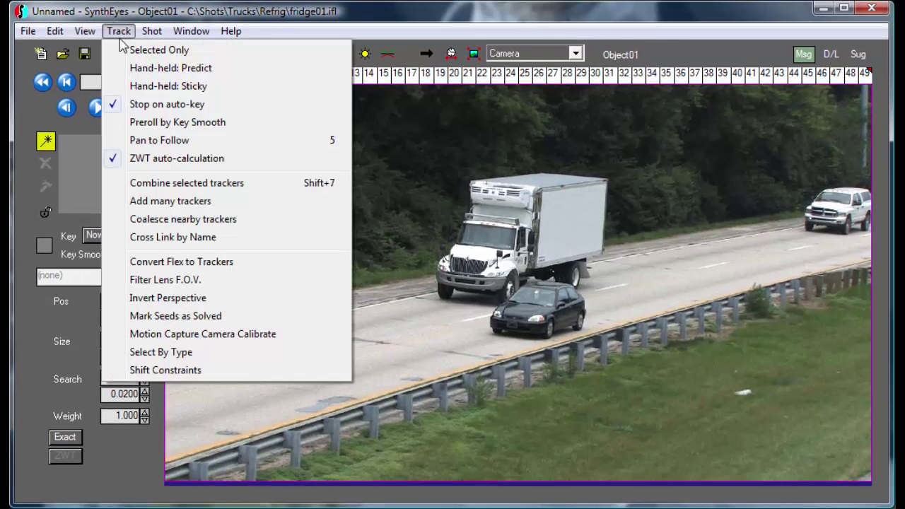
left_click(159, 123)
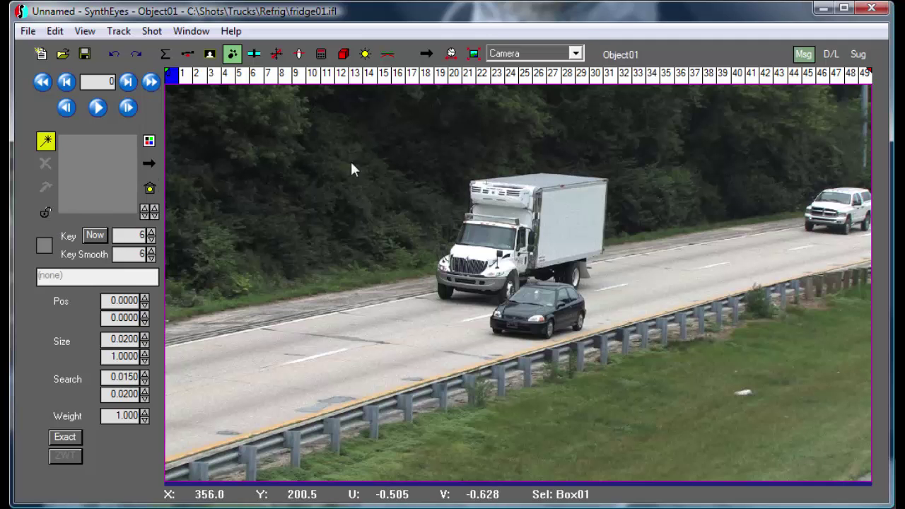
Place a tracker at frame 0 on the upper front corner of the cargo box, on the side facing the camera.
scroll(600, 213, "up", 3)
scroll(601, 212, "down", 1)
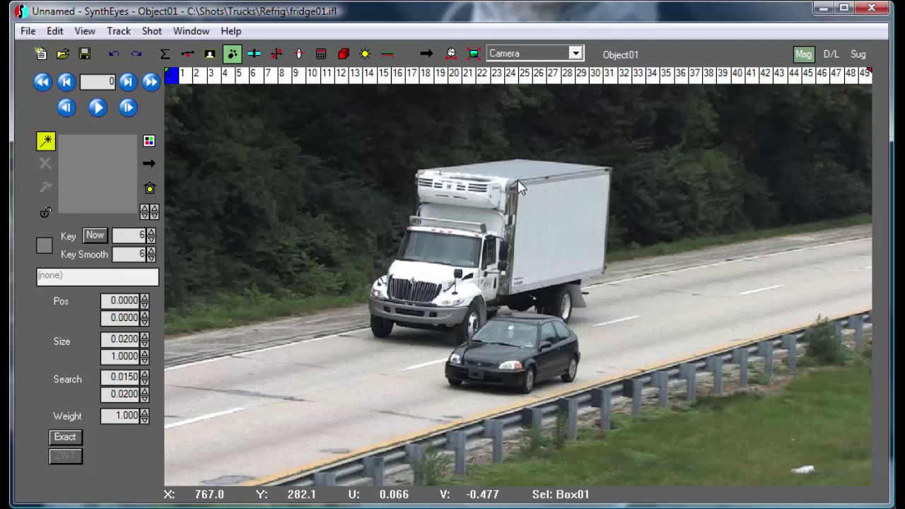
left_click(518, 182)
left_click_drag(518, 182, 519, 182)
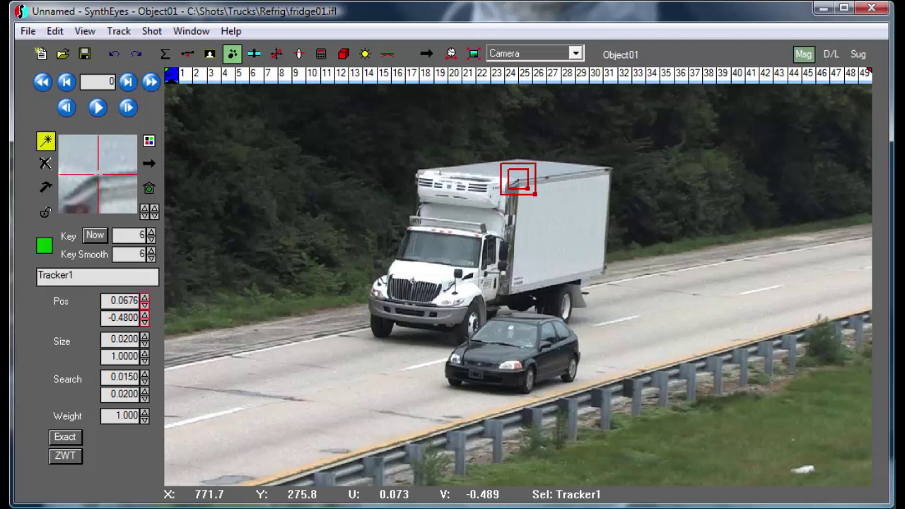
Track the cargo box corner through frame 49, correcting the tracker's position at frames 30 and 48.
left_click(99, 109)
left_click(99, 109)
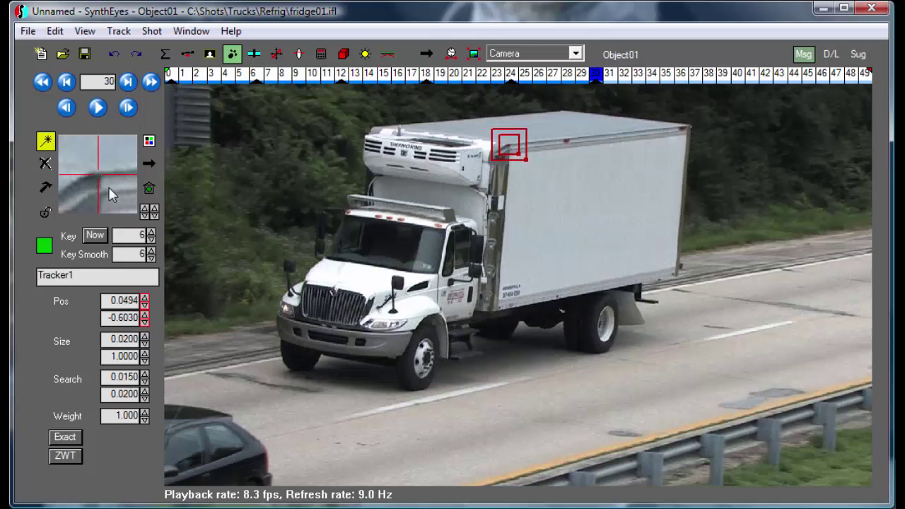
left_click_drag(110, 194, 110, 191)
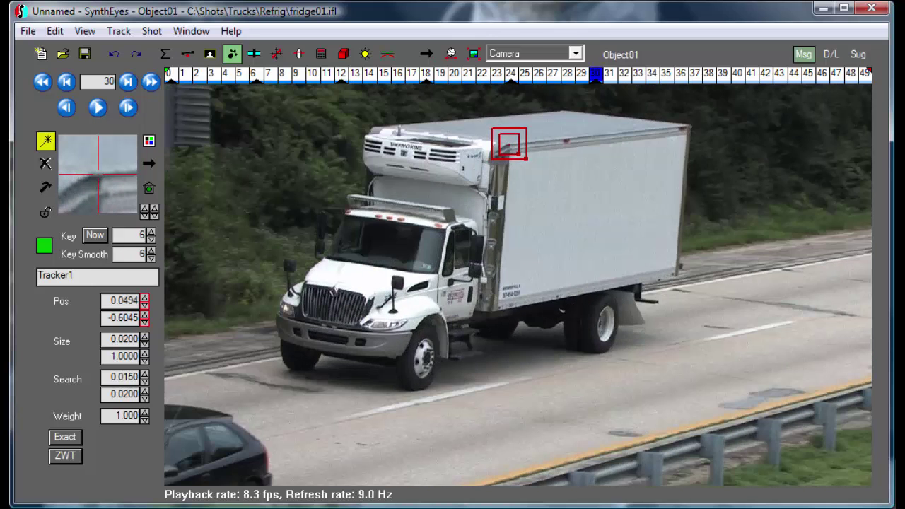
key("space")
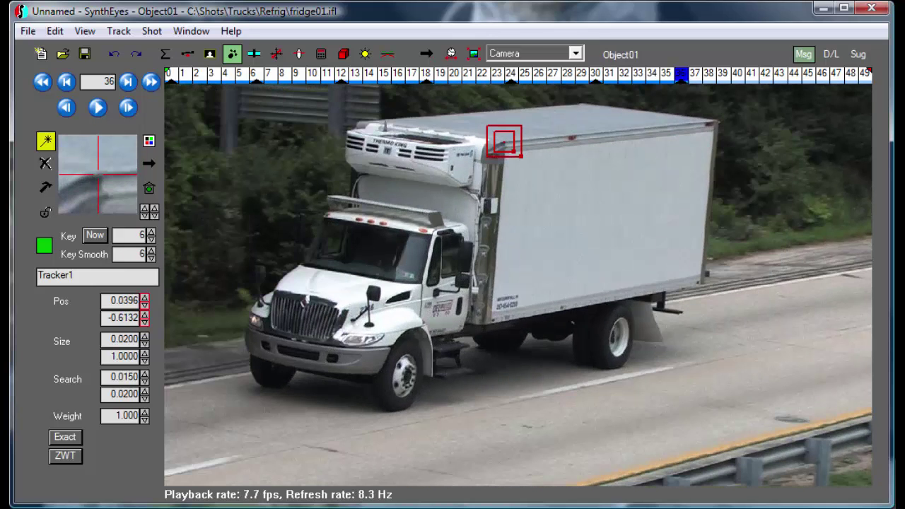
key("space")
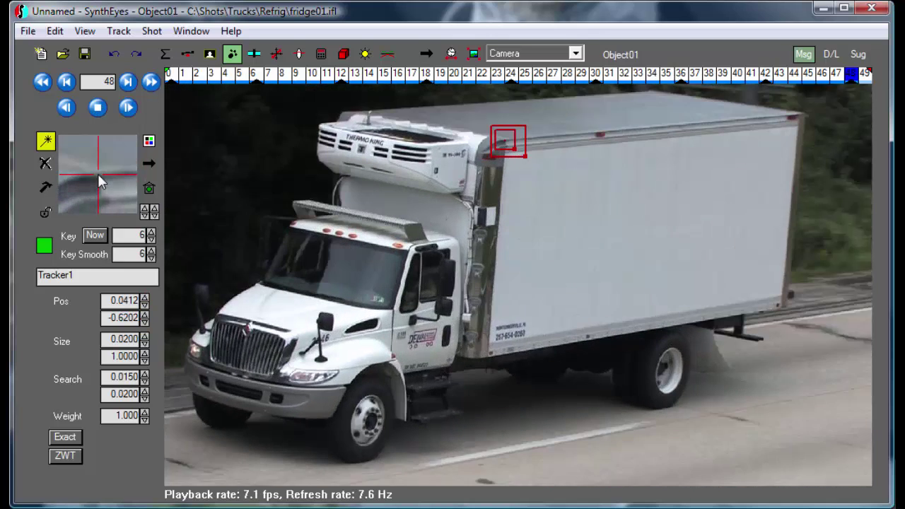
mouse_move(98, 173)
left_mouse_down()
mouse_move(104, 185)
mouse_move(97, 173)
left_mouse_up()
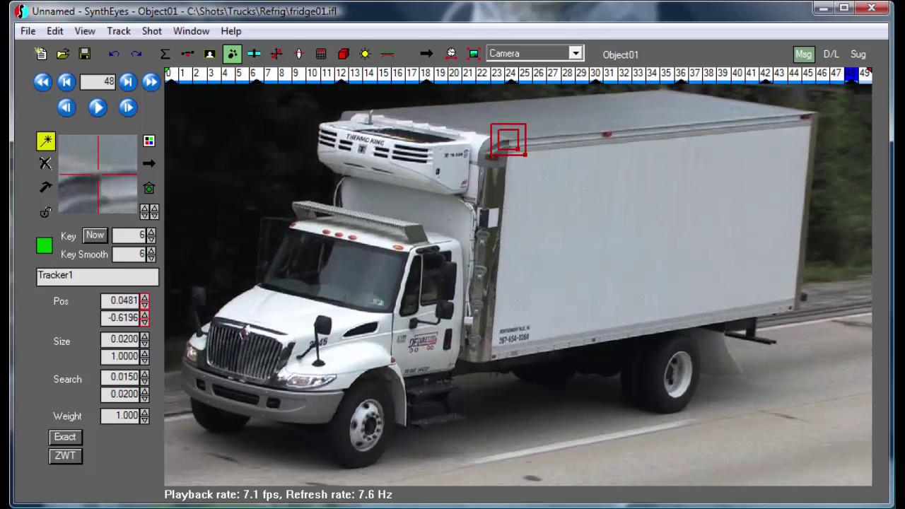
key("space")
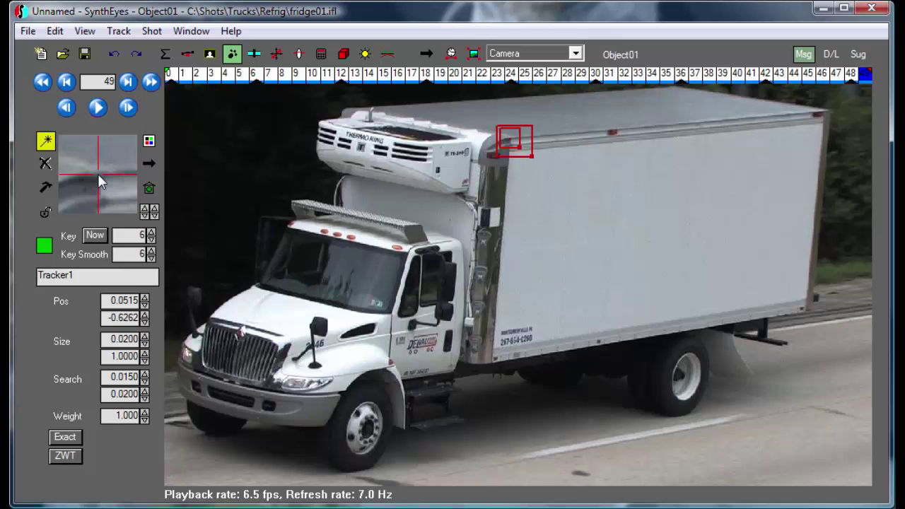
Lock the finished corner tracker and, back at frame 0, place another tracker on the cargo box's lower front corner facing the camera.
key("l")
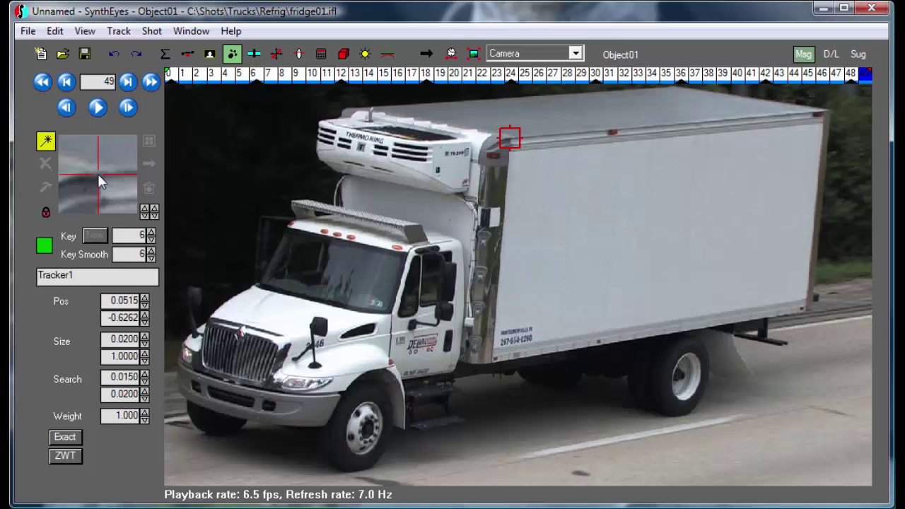
key("Home")
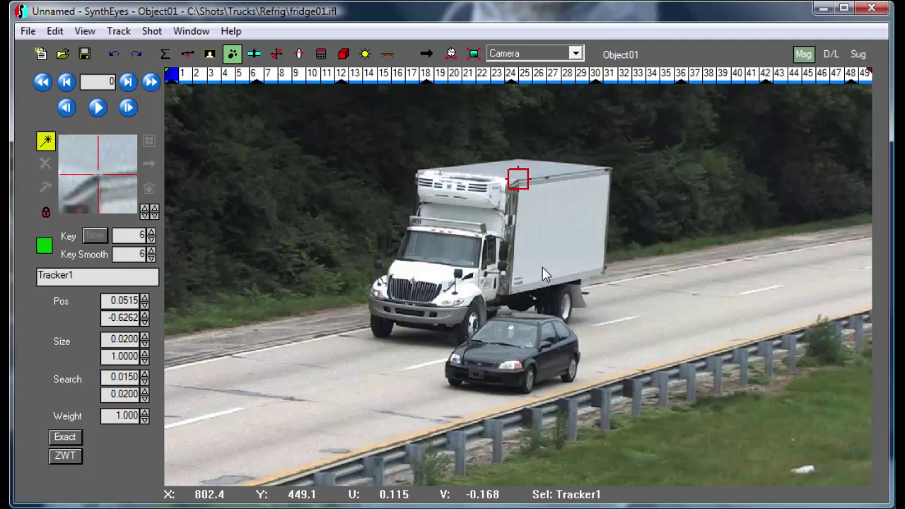
left_click(511, 294)
left_click_drag(511, 292, 510, 289)
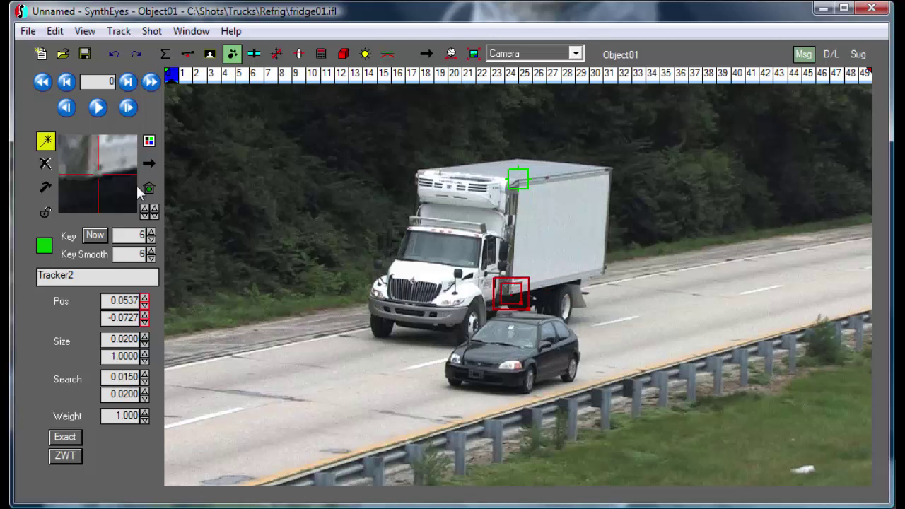
Track the cargo box's lower front corner through frame 49, correcting its position along the way, and lock the tracker.
key("space")
key("space")
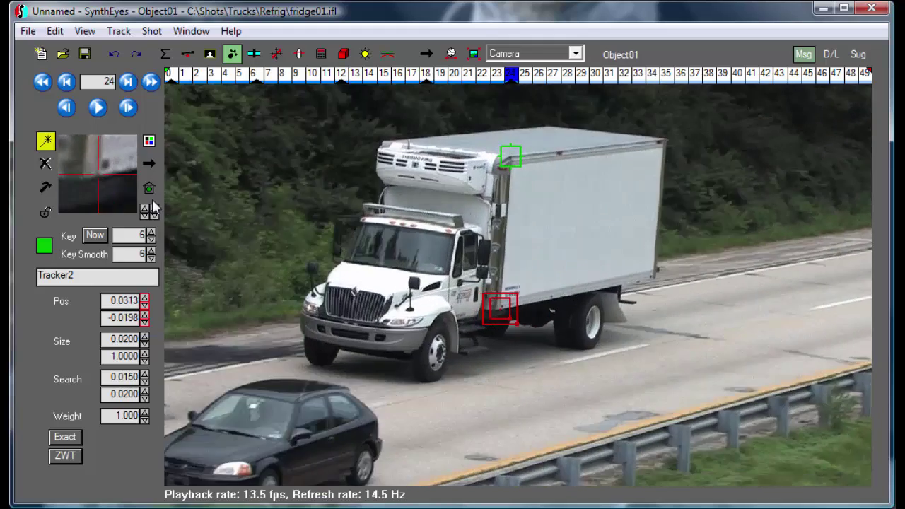
key("space")
key("space")
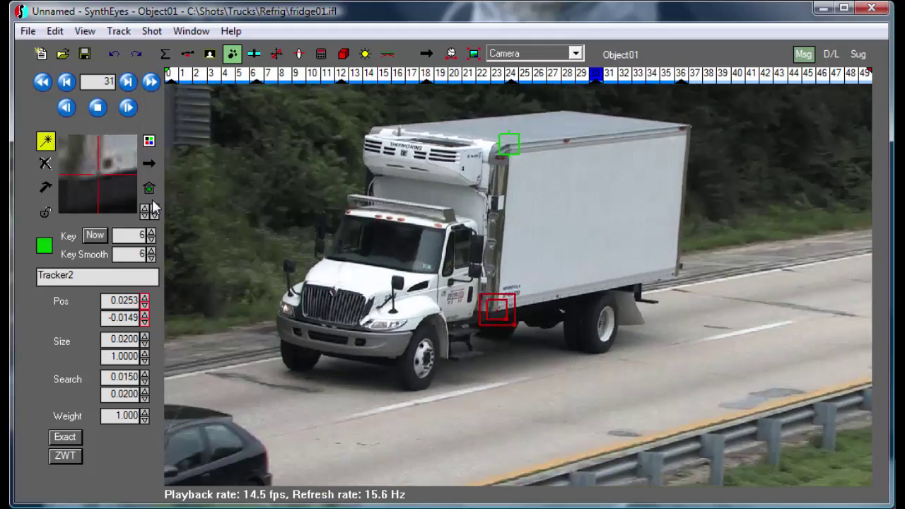
left_click_drag(79, 196, 84, 194)
key("space")
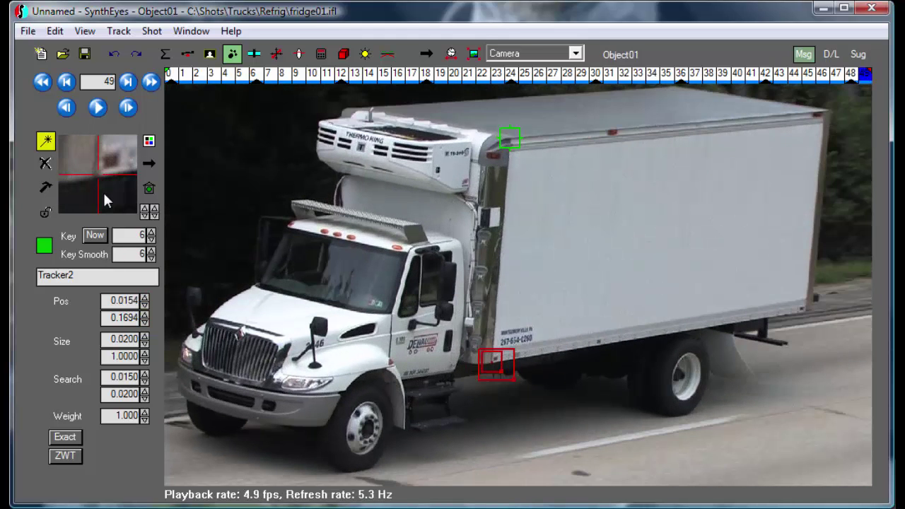
key("l")
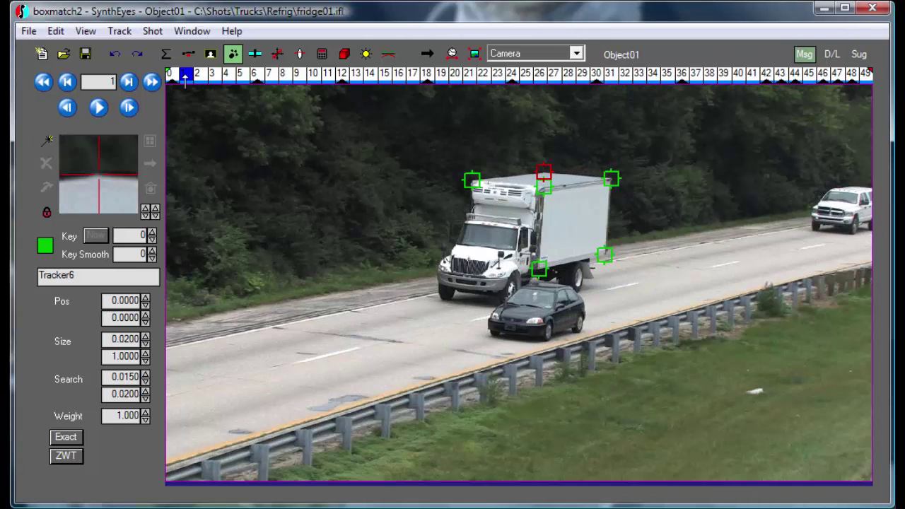
Go to frame 6 and review the lifetimes of the cargo box trackers, returning to the camera image.
left_click_drag(185, 78, 259, 80)
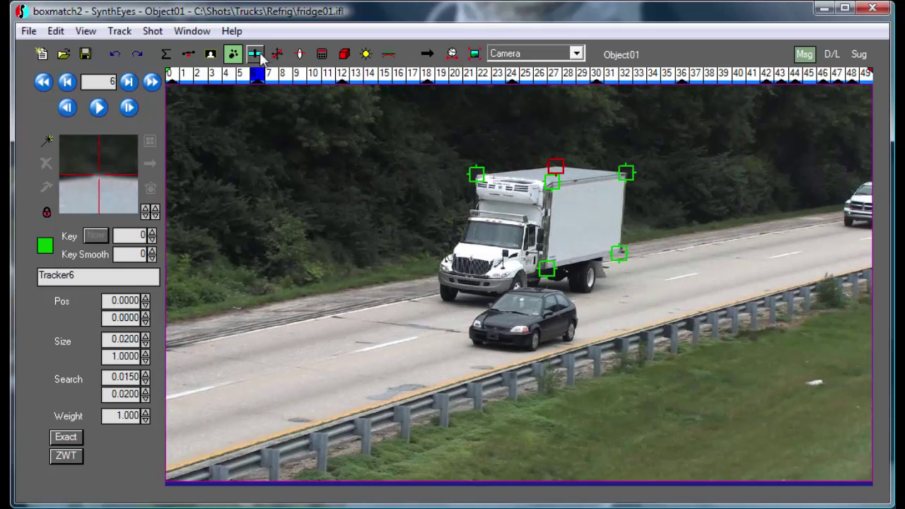
left_click(256, 53)
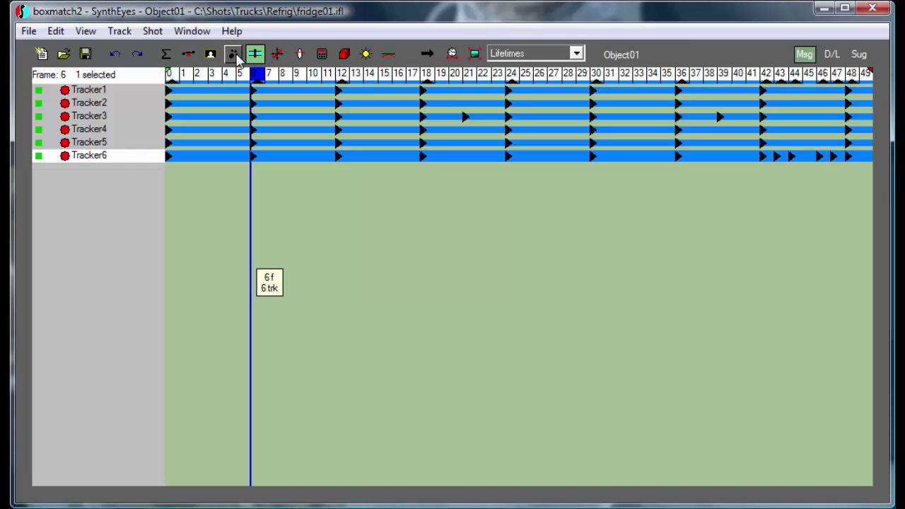
left_click(233, 55)
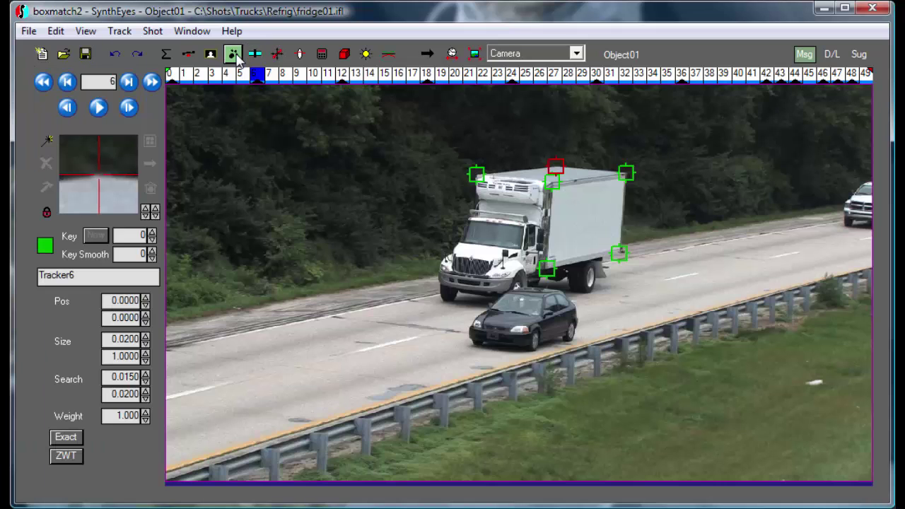
Switch to the Perspective view and lock it to the current camera.
left_click(535, 53)
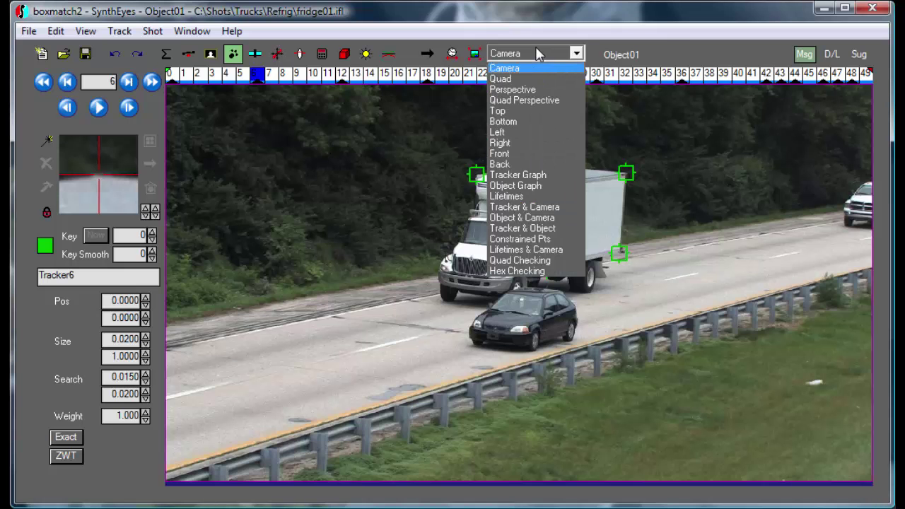
left_click(537, 89)
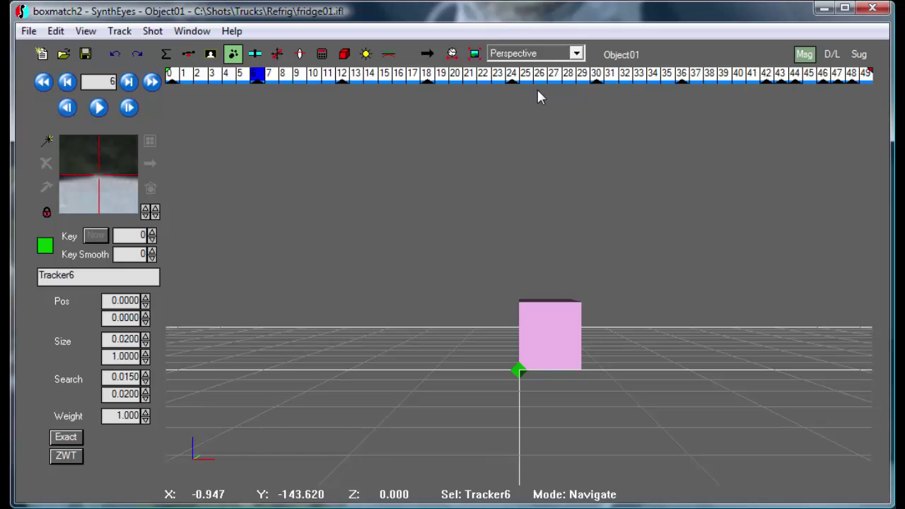
right_click(381, 184)
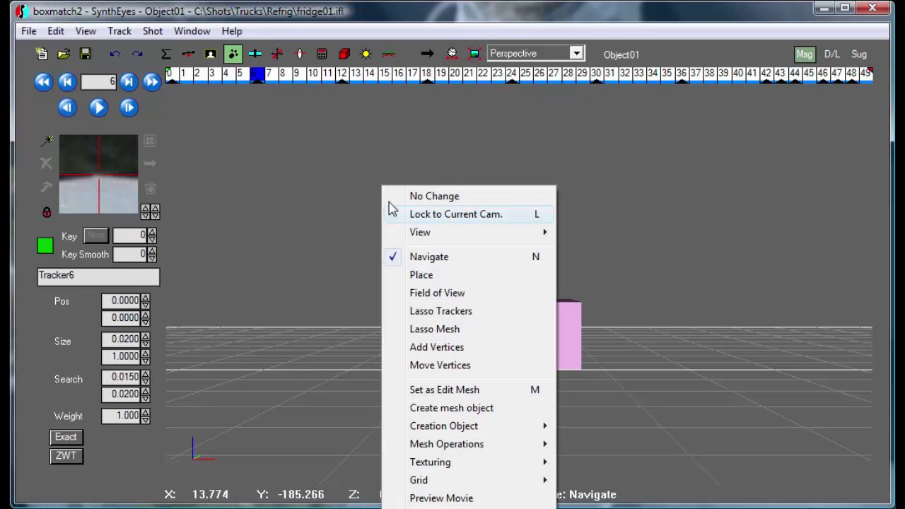
left_click(430, 216)
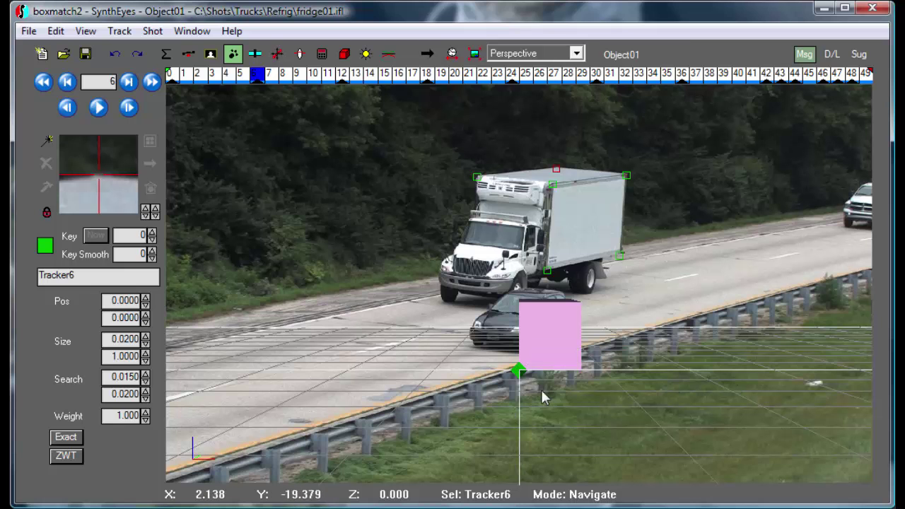
Rotate the moving object and shift it with its box mesh onto the open road ahead of the truck.
left_click(518, 369)
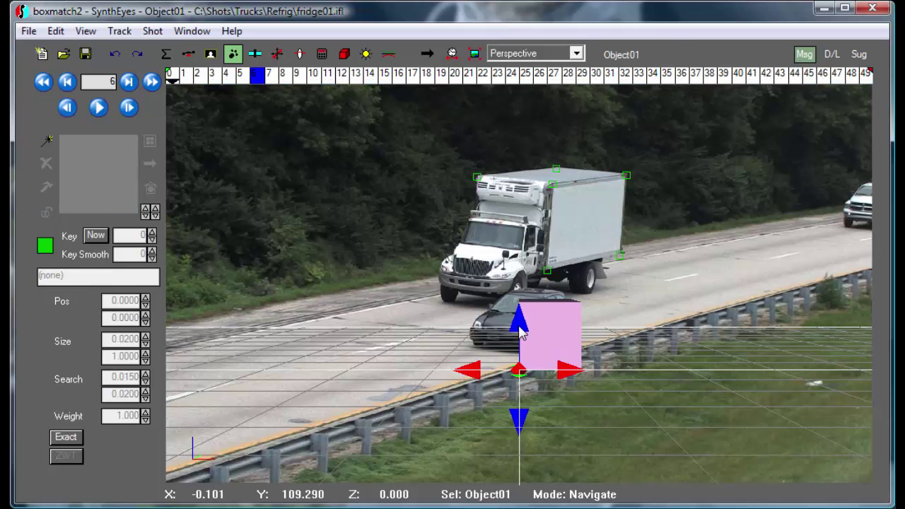
left_click_drag(520, 332, 478, 373)
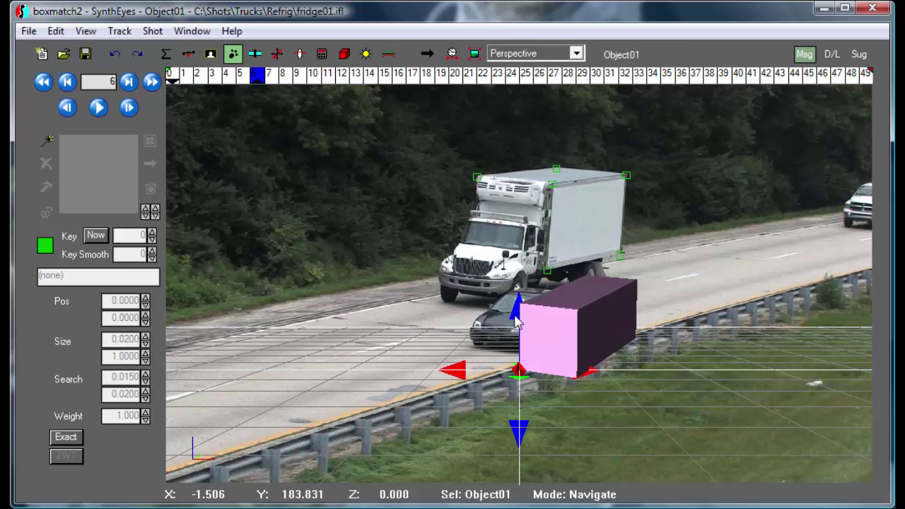
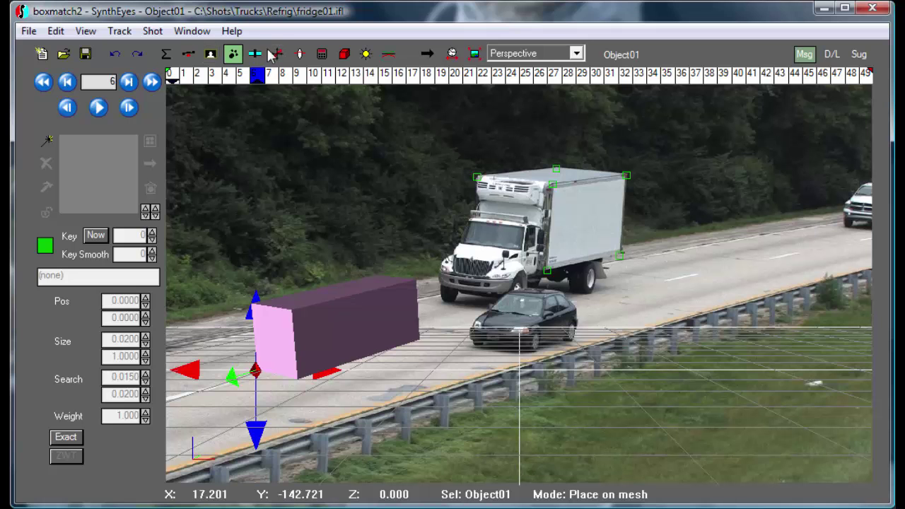
Select the cargo box's lower front corner tracker for coordinate setup and enable it as a Seed.
left_click(277, 53)
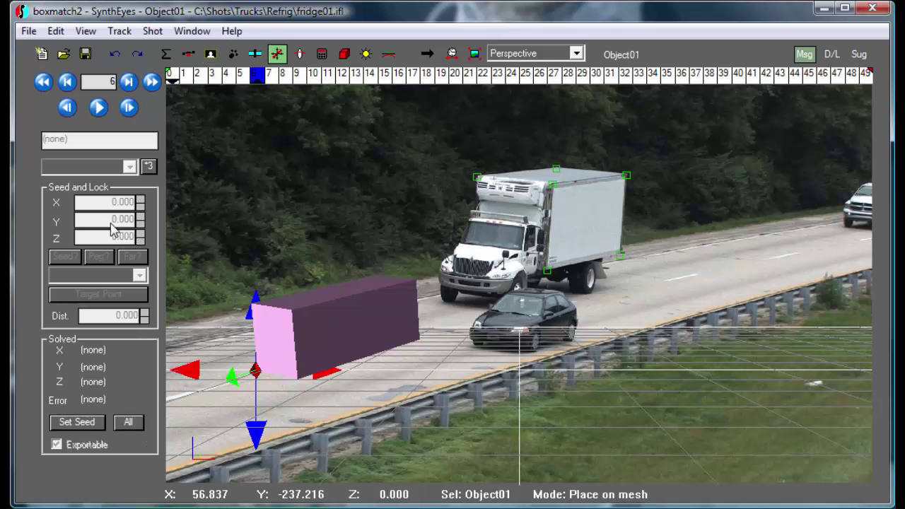
left_click(552, 276)
left_click(549, 271)
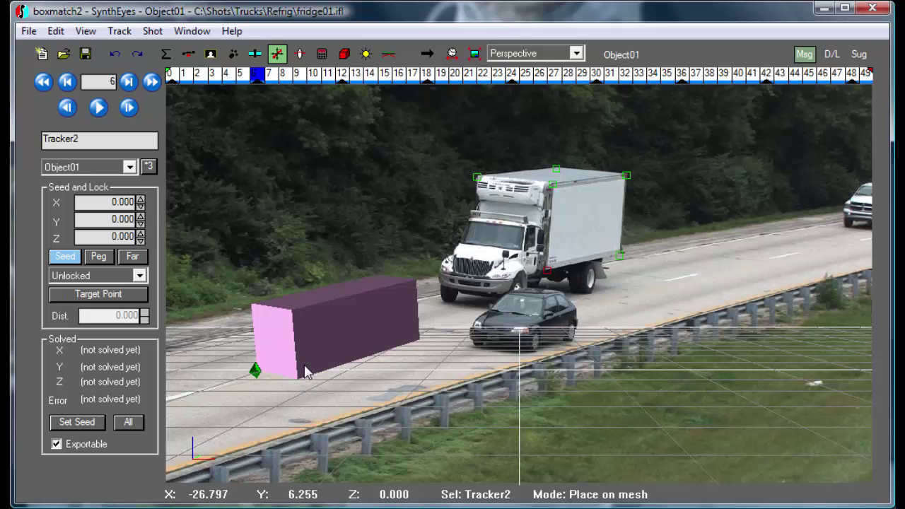
Display the box mesh as wireframe and place the tracker's seed point on the box's long side at 7.292, 5.135, 4.447.
right_click(331, 342)
mouse_move(436, 396)
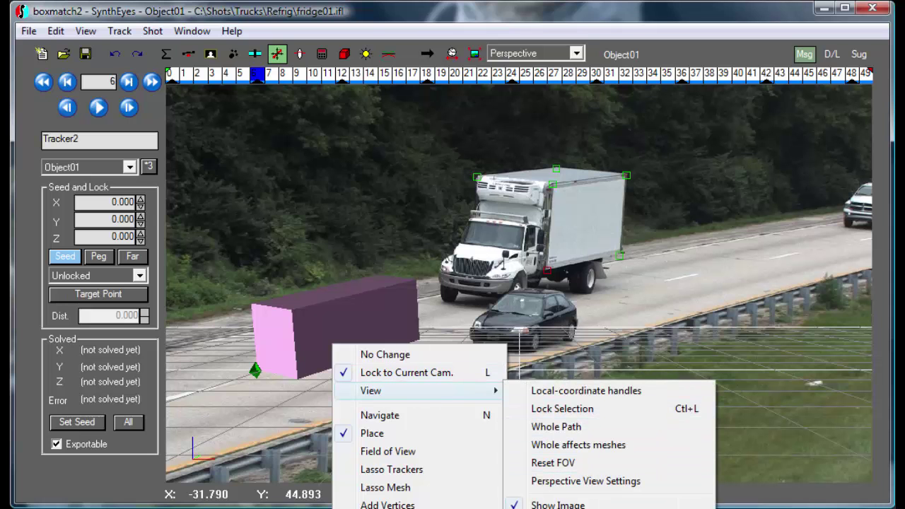
left_click(553, 462)
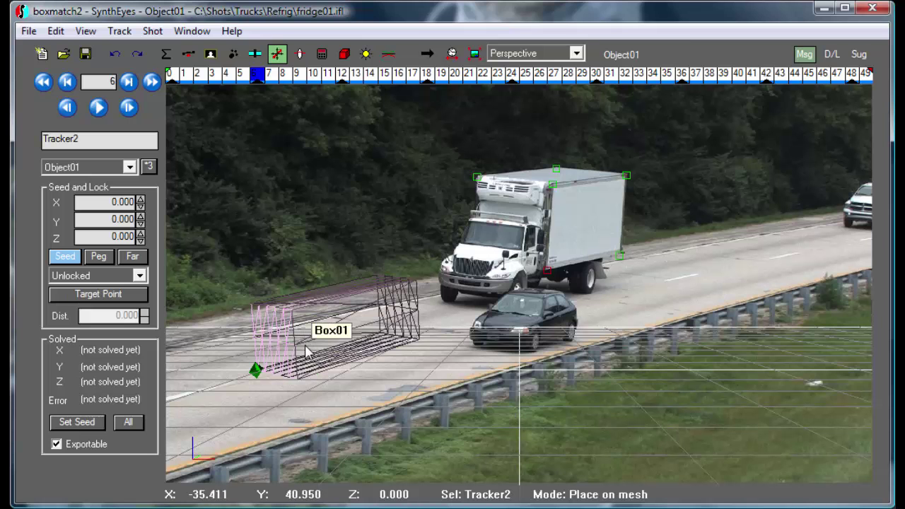
left_click_drag(306, 348, 329, 311)
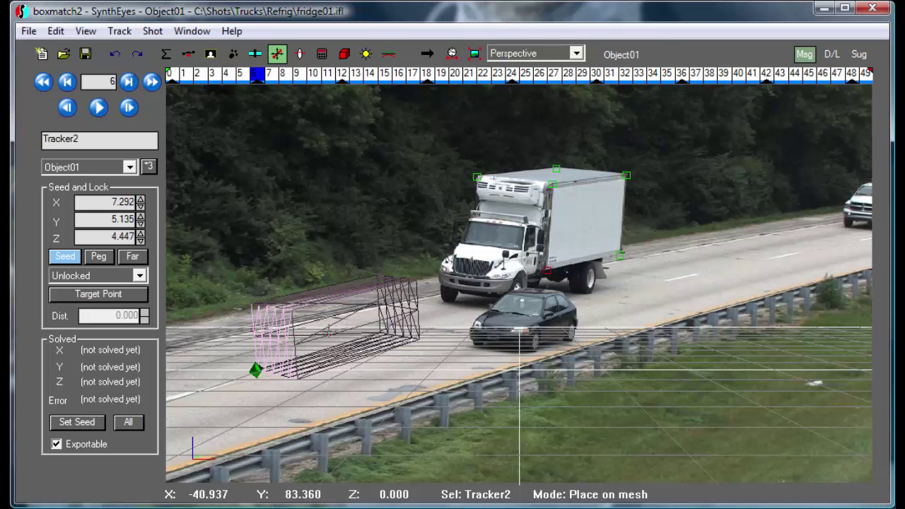
Display the mesh as solid and slide the tracker's seed point along the box's side to 7.292, 4.488, 5.374.
right_click(305, 348)
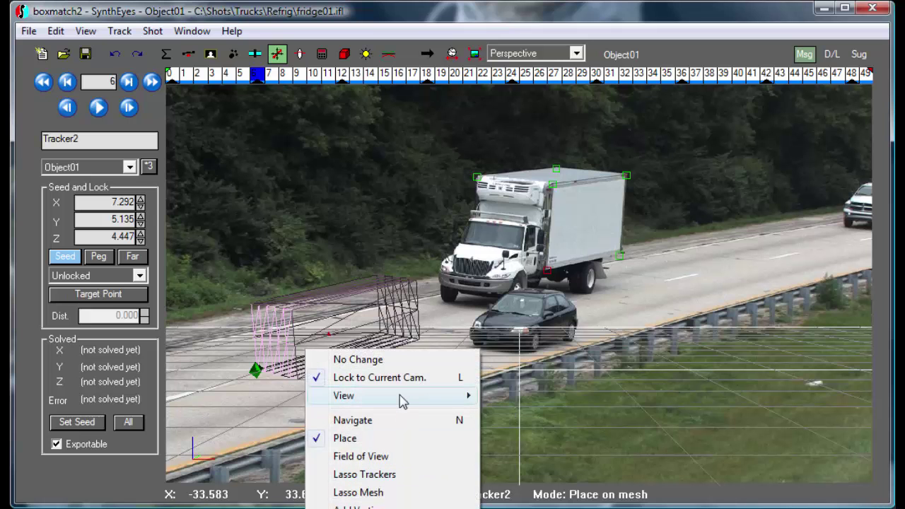
mouse_move(403, 401)
left_click(538, 495)
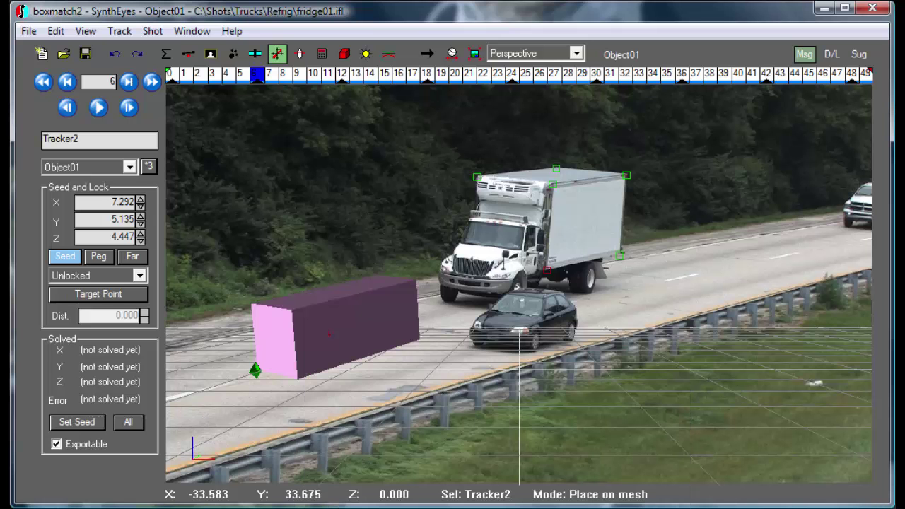
left_click_drag(348, 325, 324, 326)
Display the mesh as wireframe and place the seed point on the box's lower front corner at 7.292, 0.167, 0.000.
right_click(350, 328)
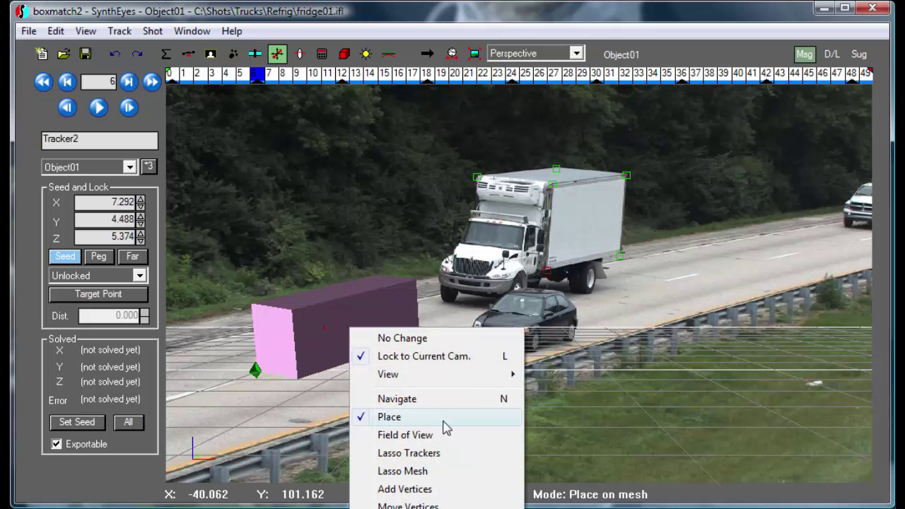
mouse_move(473, 376)
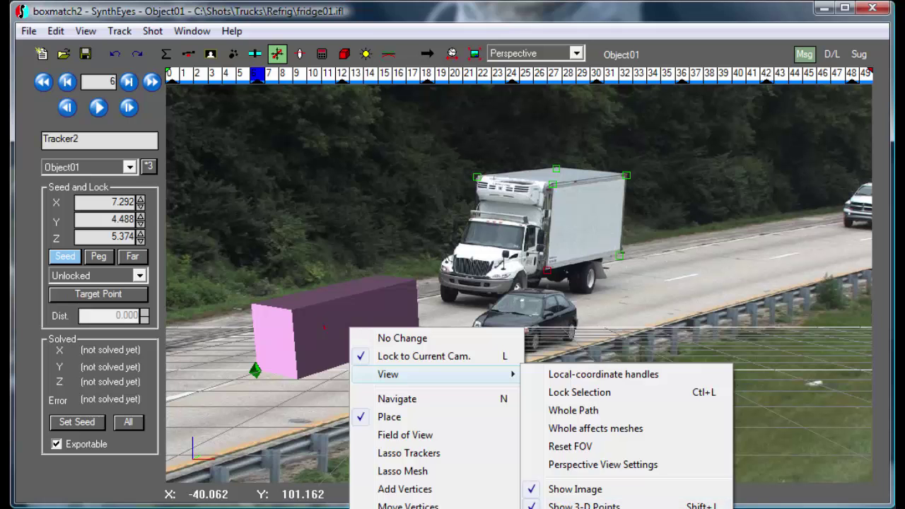
left_click(290, 358)
left_click_drag(309, 364, 297, 379)
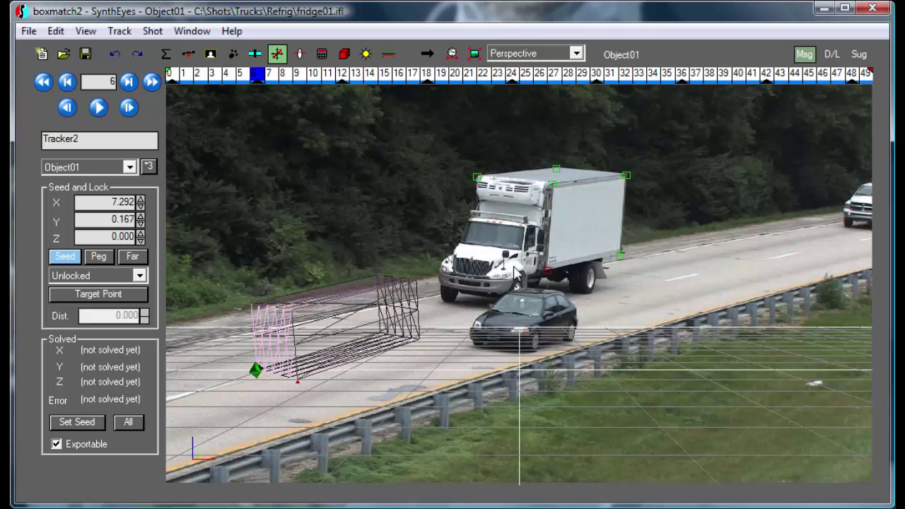
Make the camera-side upper front corner tracker a Seed and place it on the matching box corner at 7.292, 0.167, 8.000.
left_click(546, 190)
left_click(553, 186)
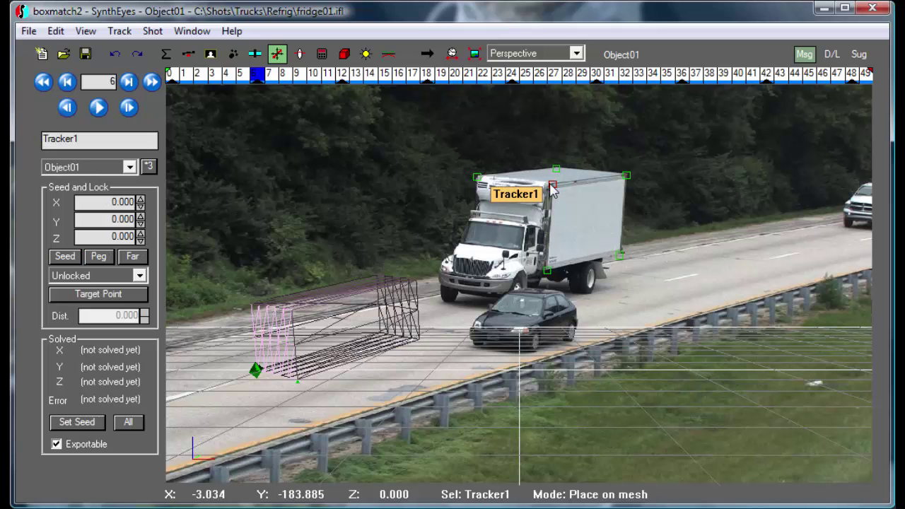
left_click(65, 256)
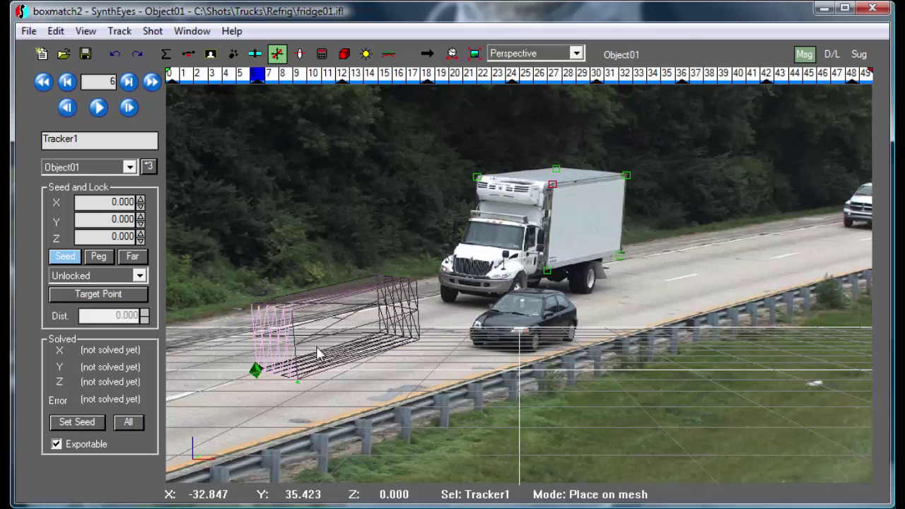
left_click(291, 313)
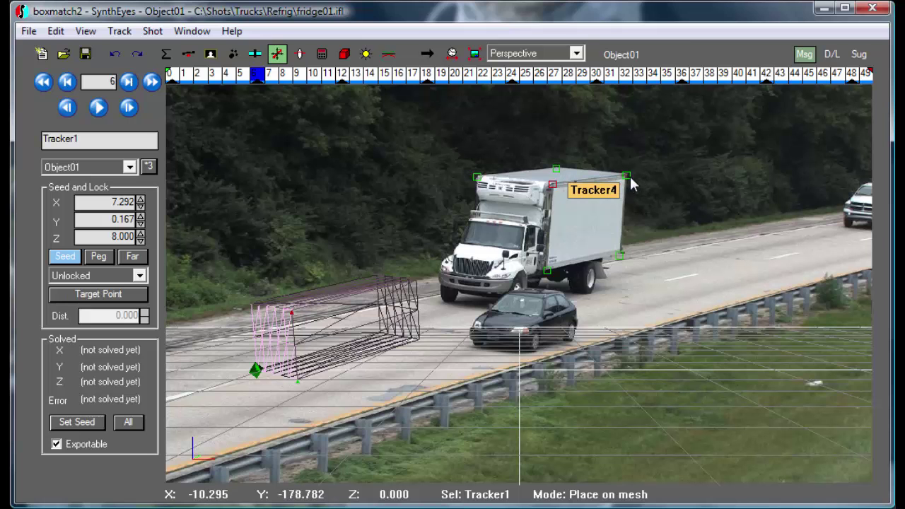
Make the camera-side upper rear corner tracker a Seed and place it on the matching box corner at 7.292, 20.167, 8.000.
left_click(627, 177)
left_click(65, 260)
left_click(415, 281)
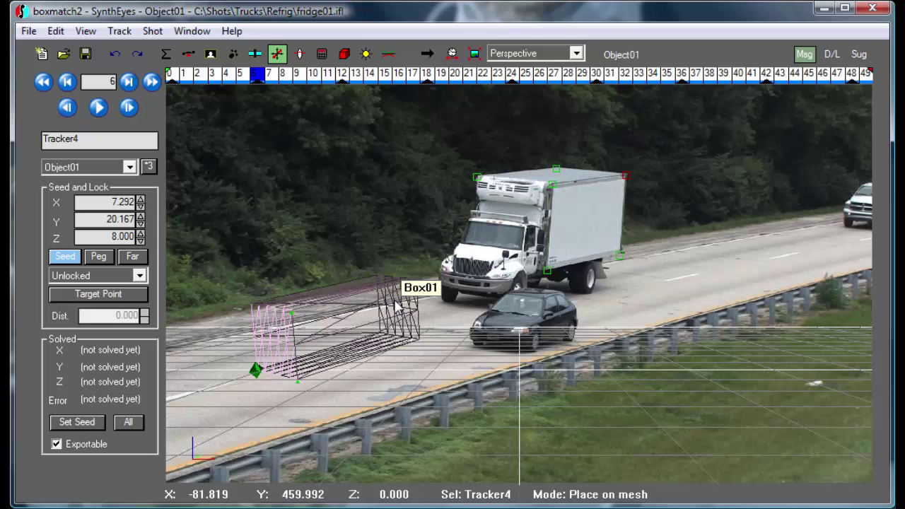
Place the lower rear corner tracker on the matching box corner at 7.292, 20.167, 0.000 as a Lock Point.
left_click(624, 263)
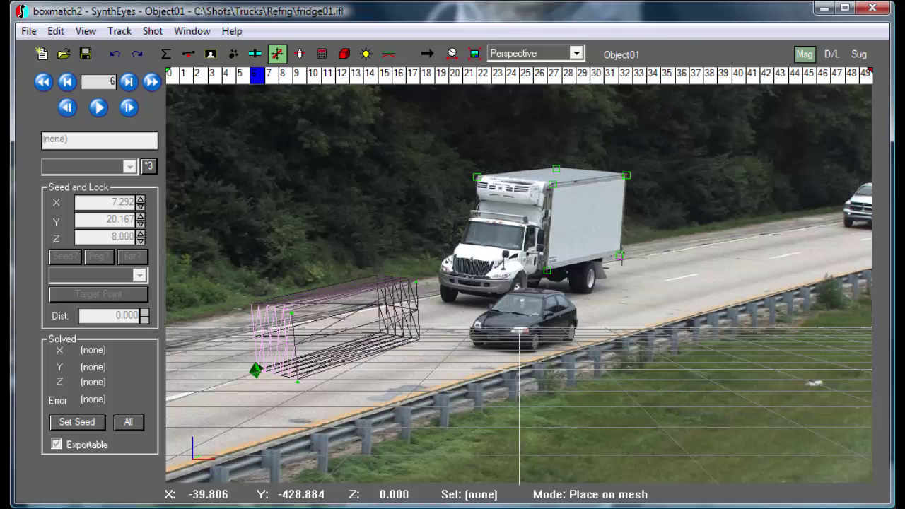
left_click(622, 260)
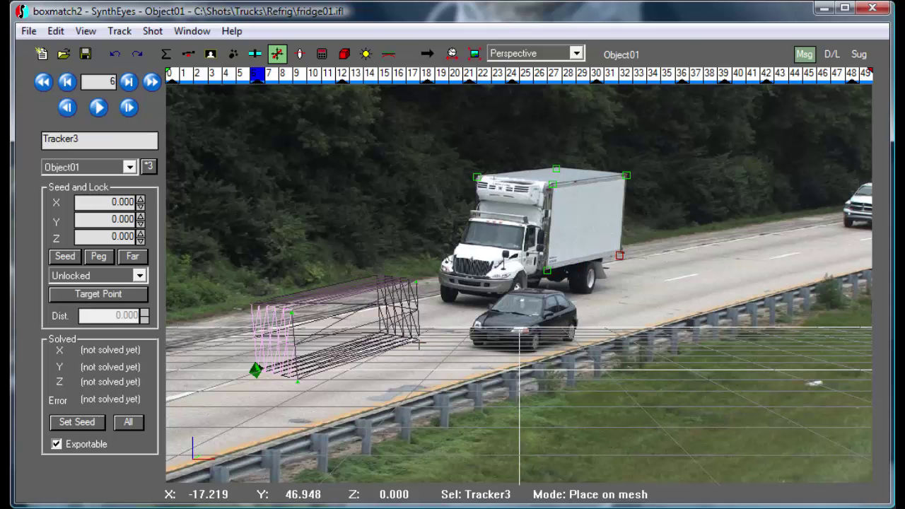
left_click(420, 341)
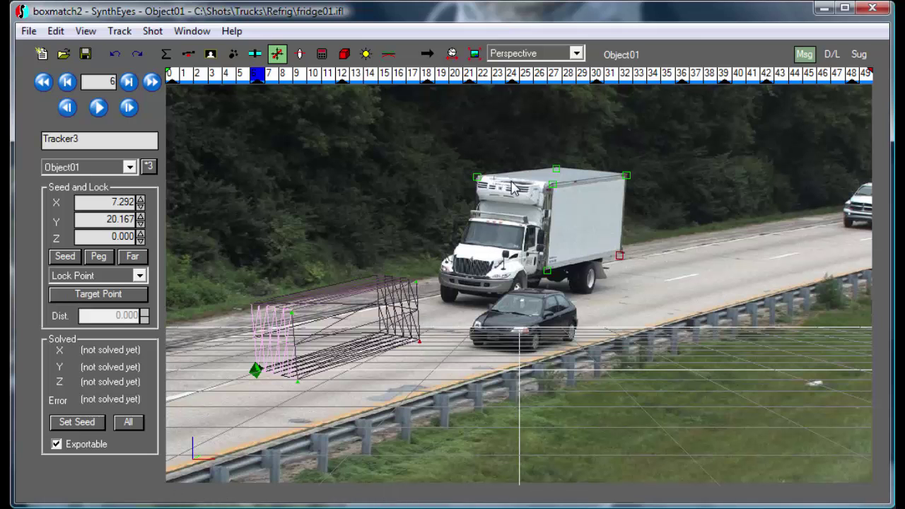
Make the far-side upper rear corner tracker a Seed and place it on the matching box corner at 0.042, 20.167, 8.000.
left_click(558, 170)
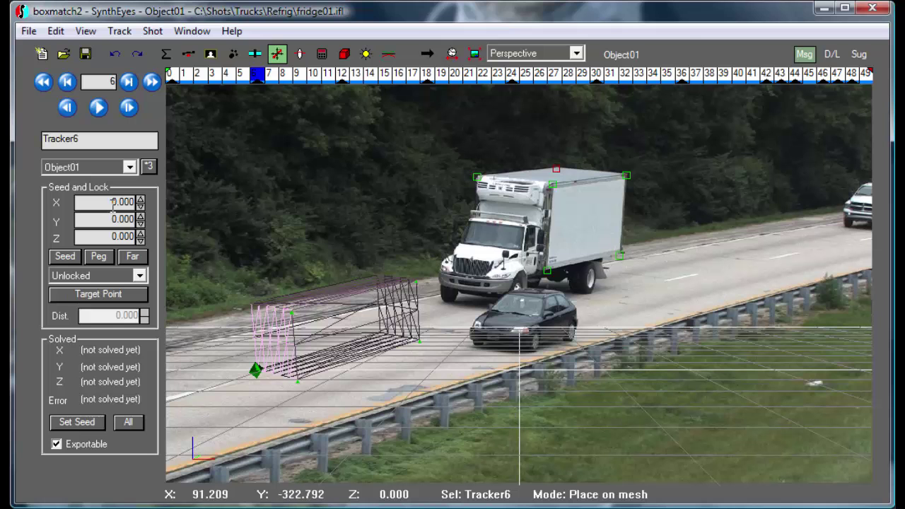
left_click(65, 257)
mouse_move(371, 285)
left_mouse_down()
mouse_move(375, 280)
mouse_move(372, 287)
left_mouse_up()
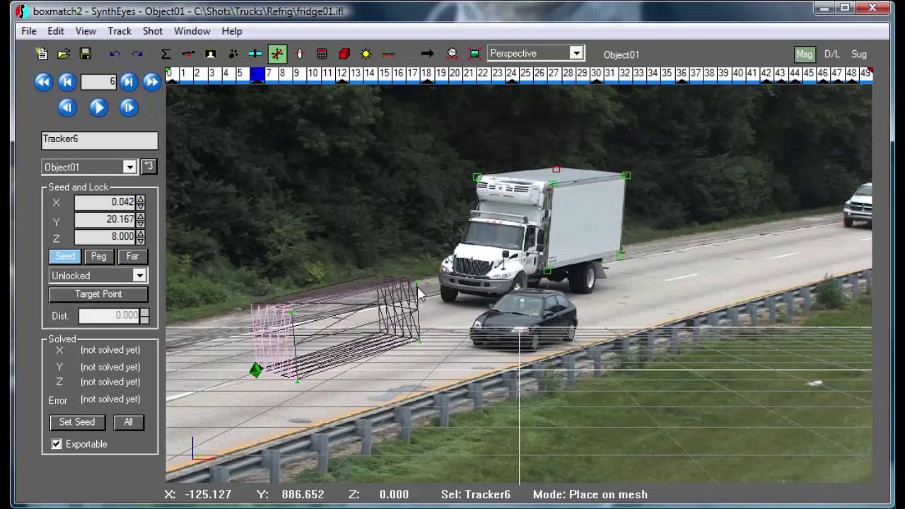
Make the far-side upper front corner tracker a Seed and place it on the matching box corner at 0.042, 0.167, 8.000.
left_click(480, 188)
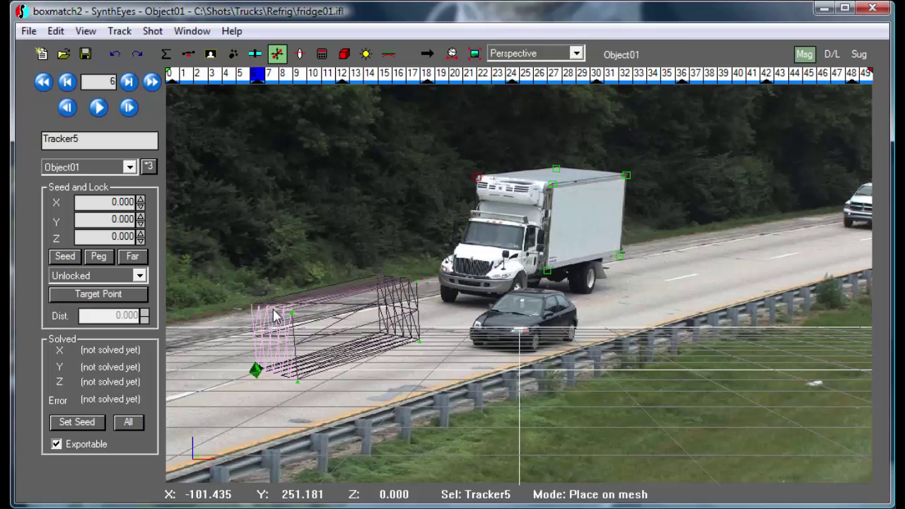
left_click(64, 256)
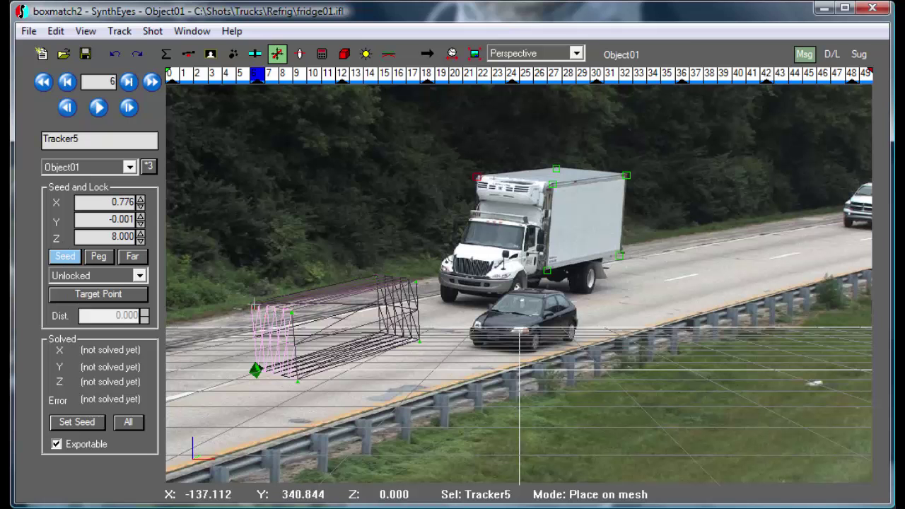
left_click(249, 305)
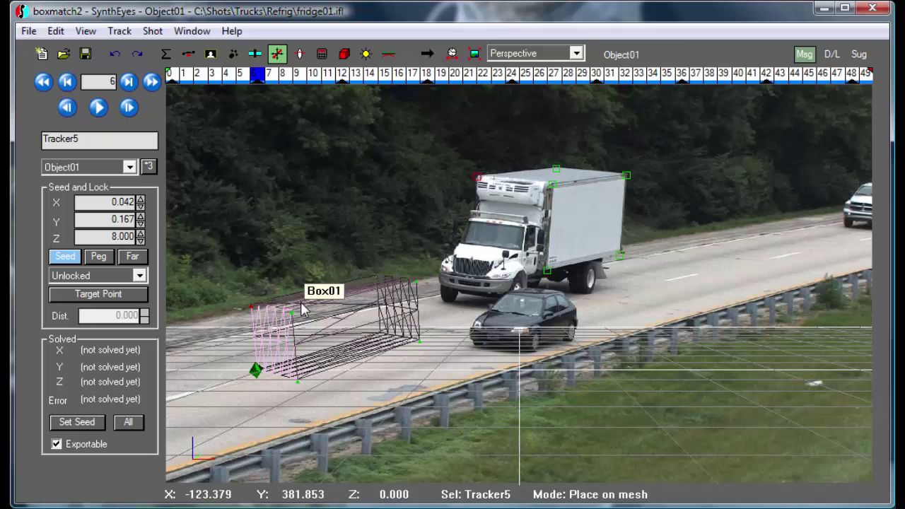
Select all six box corner trackers and set them all to Seed with the Lock Point constraint.
key("ctrl+a")
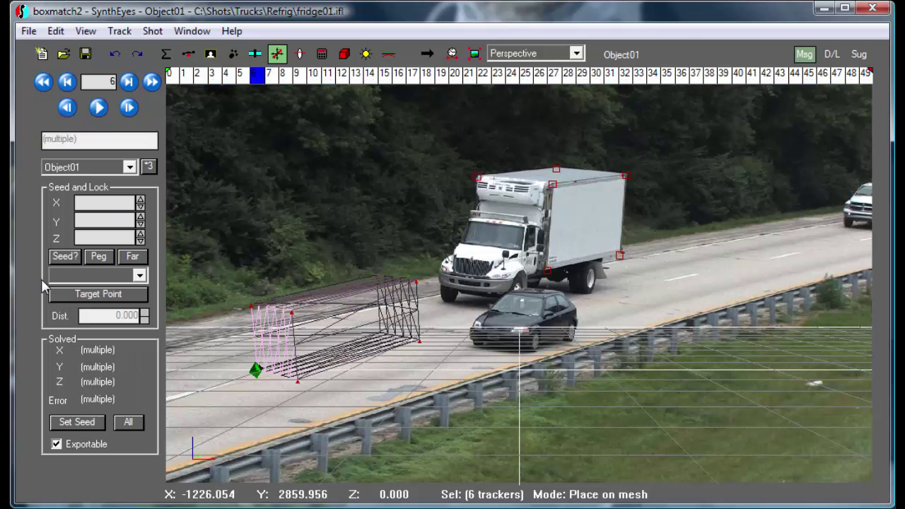
left_click(64, 259)
left_click(64, 260)
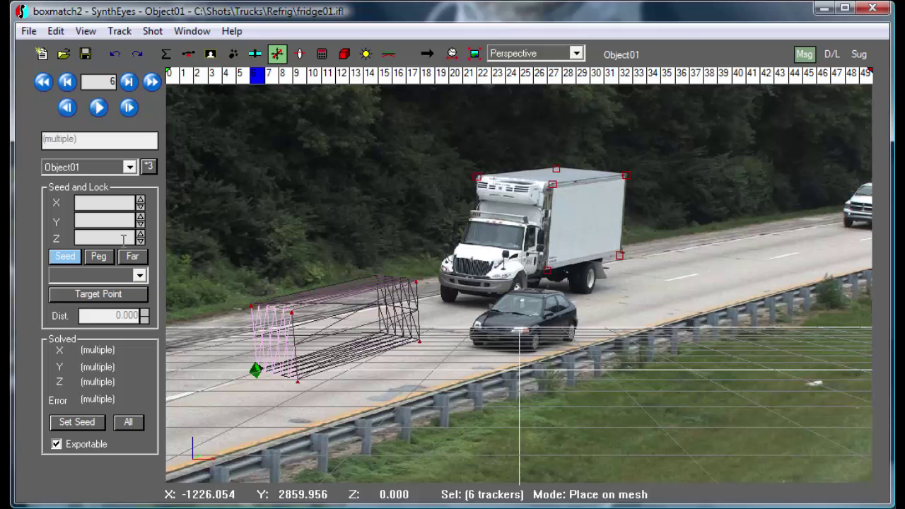
left_click(141, 276)
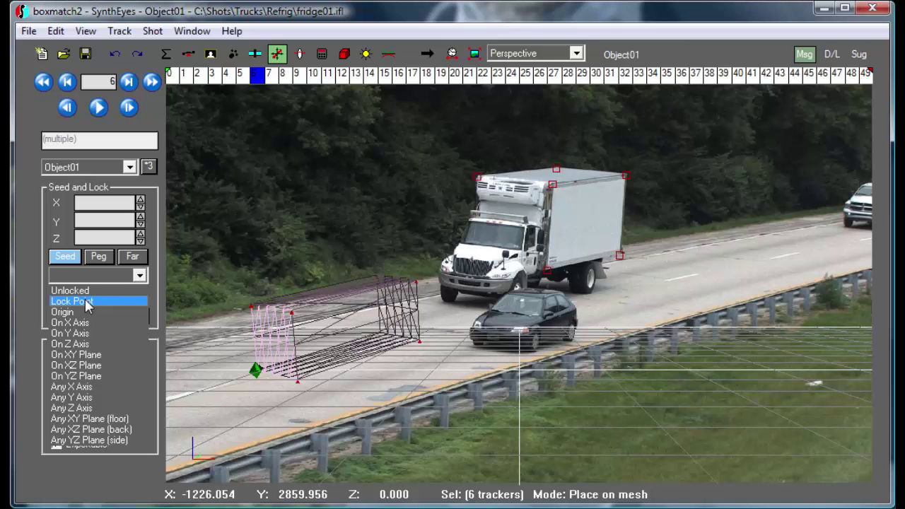
left_click(85, 301)
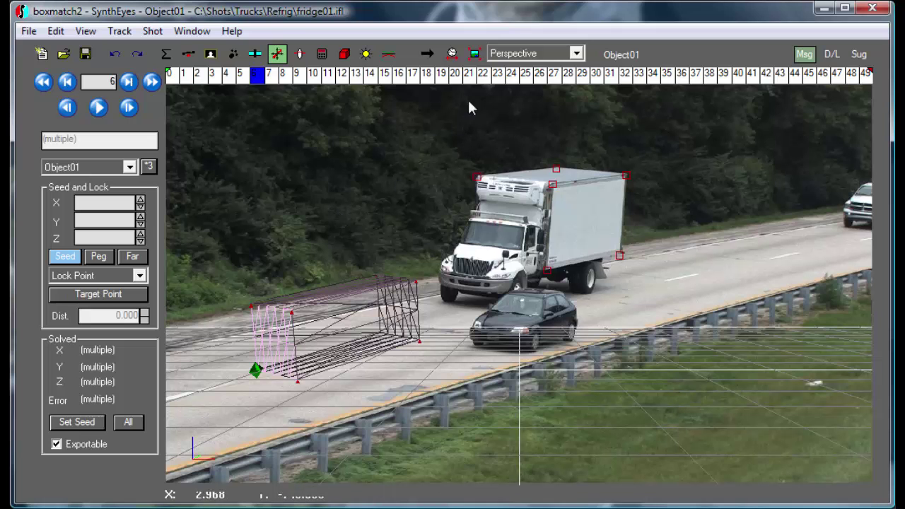
Switch to the Quad view layout and display the box mesh over the image in the camera view.
left_click(497, 54)
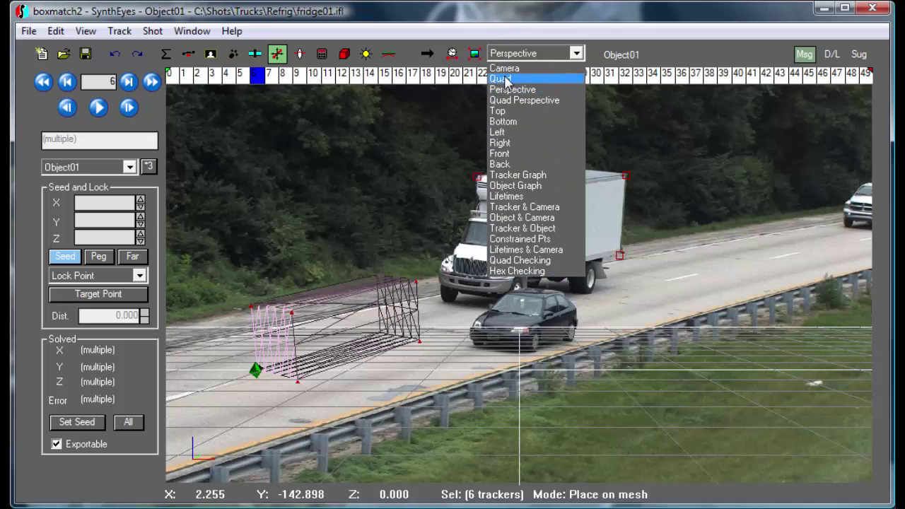
left_click(506, 83)
right_click(396, 187)
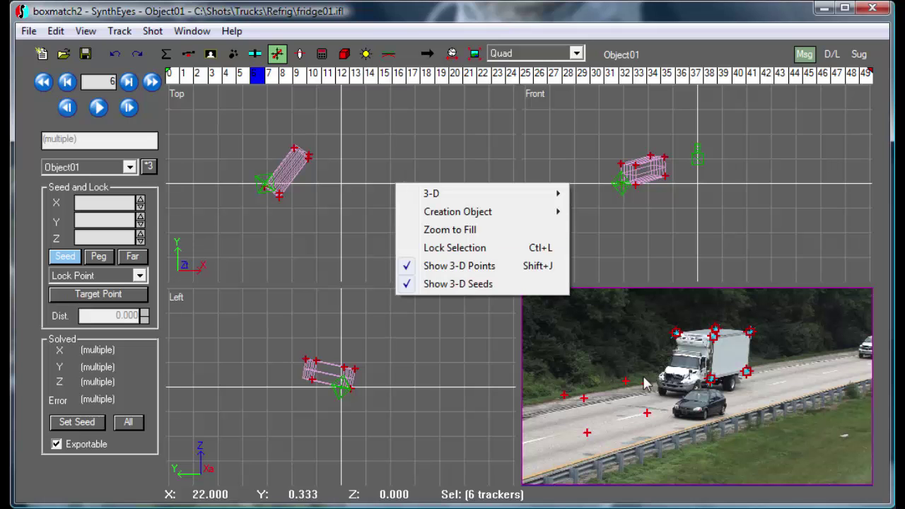
right_click(627, 353)
mouse_move(709, 418)
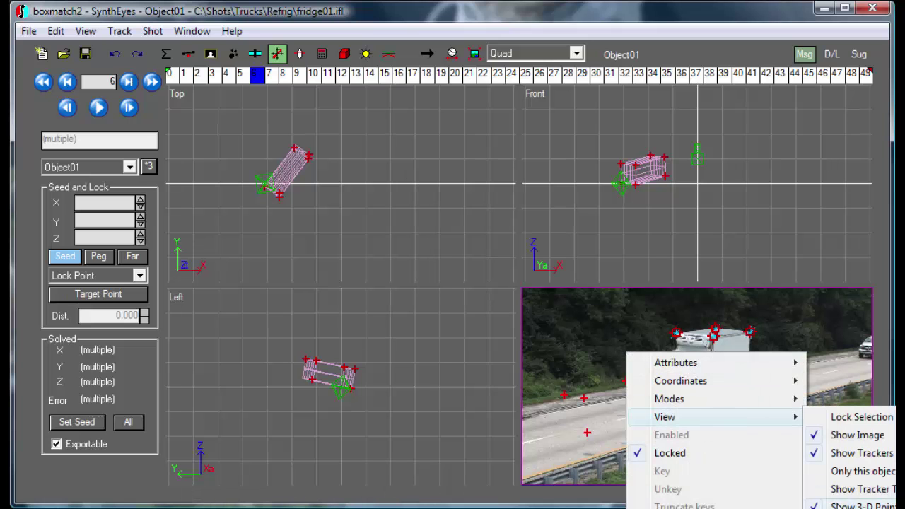
left_click(863, 506)
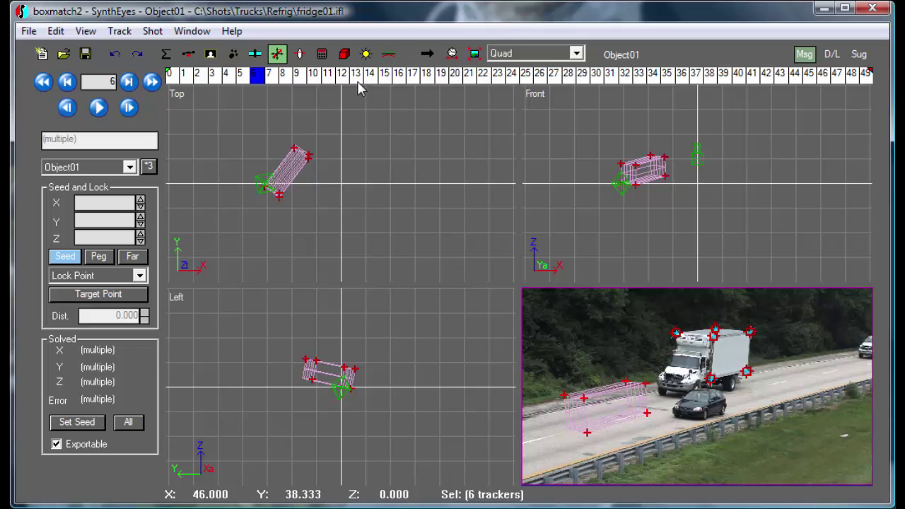
Make Camera01 the active object and set its solving mode to Disabled.
left_click(621, 54)
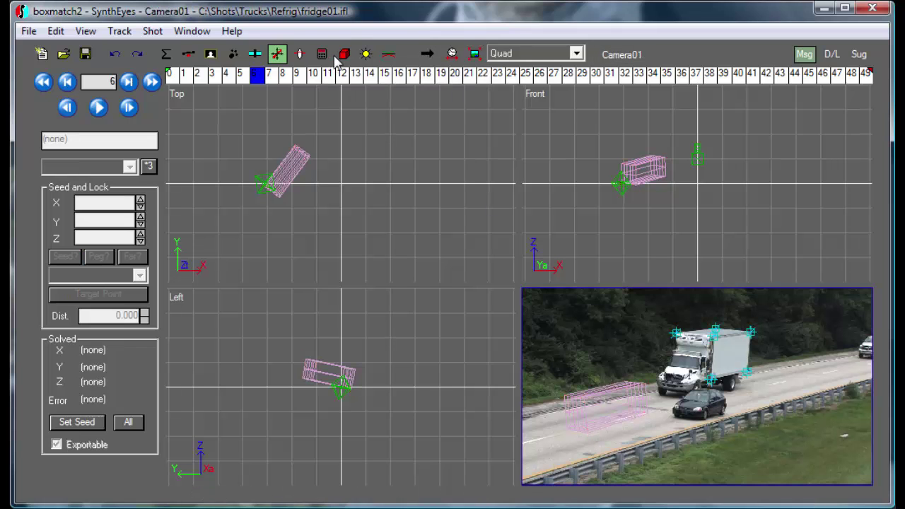
left_click(322, 54)
left_click(97, 164)
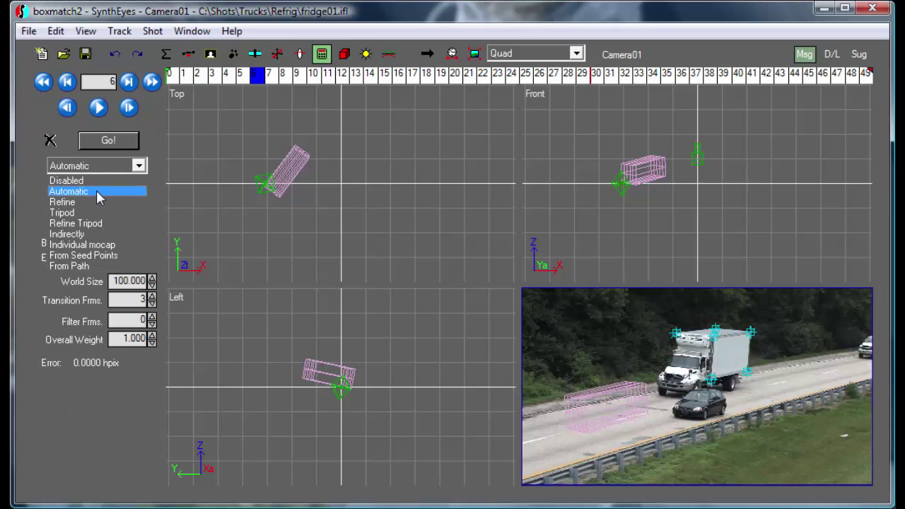
left_click(100, 180)
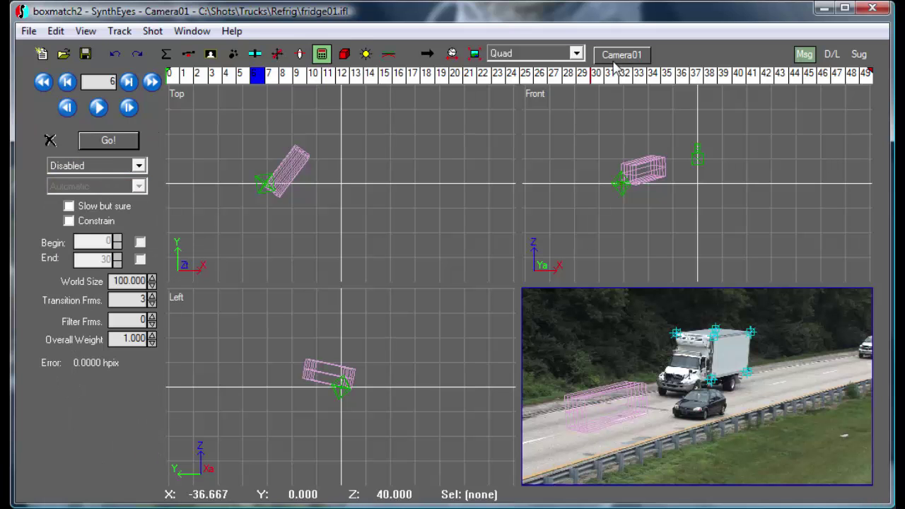
Solve Object01 using the From Seed Points mode with Constrain enabled.
left_click(621, 55)
left_click(101, 169)
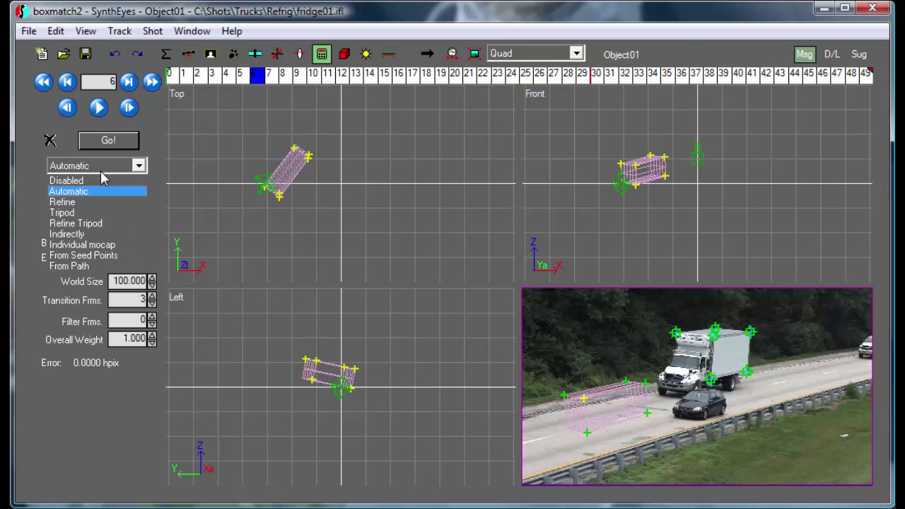
left_click(103, 262)
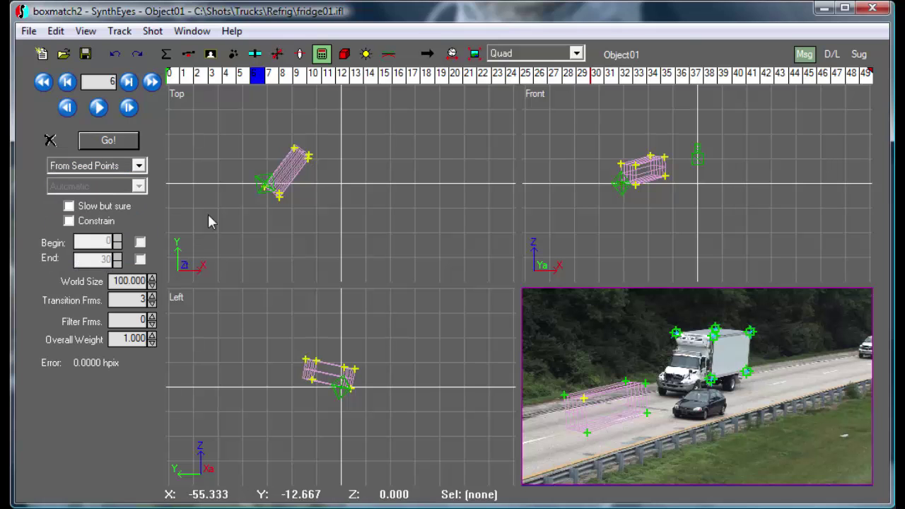
left_click(69, 221)
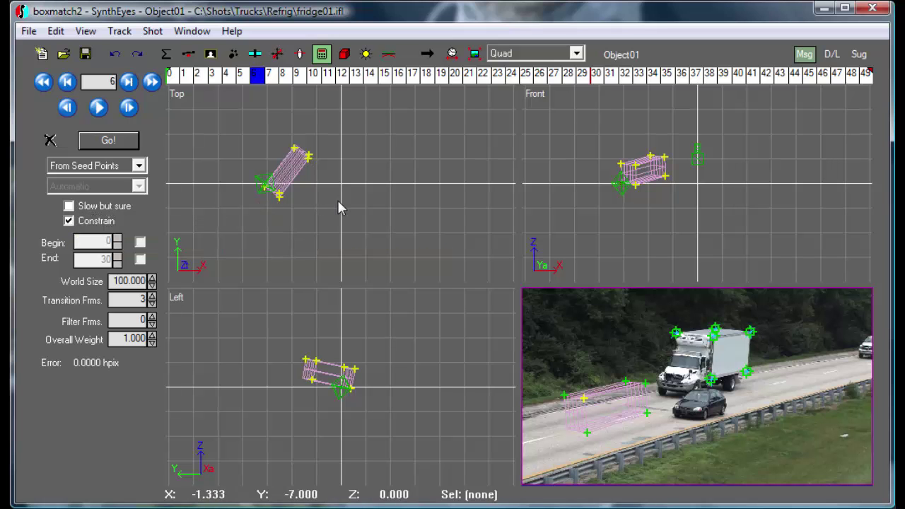
left_click(120, 144)
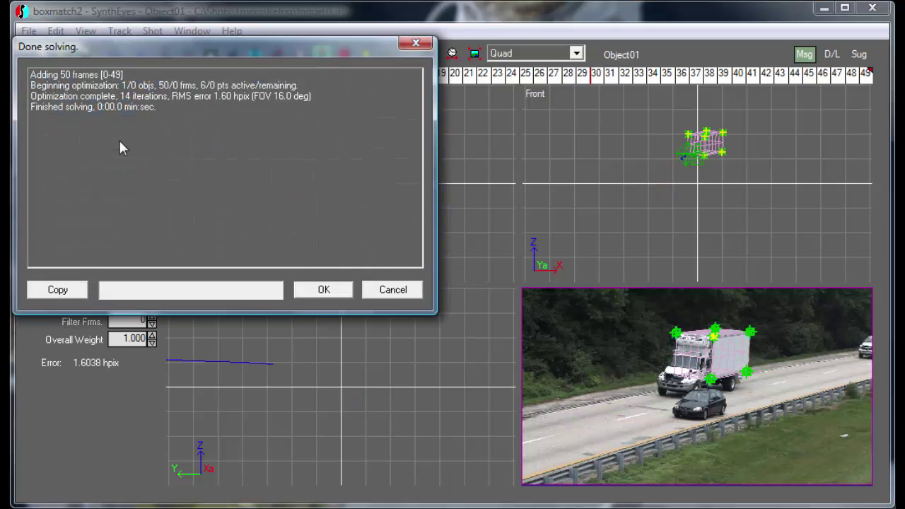
left_click(330, 297)
Examine the truck's solved motion path in the top and left views while scrubbing through the shot.
scroll(316, 179, "down", 2)
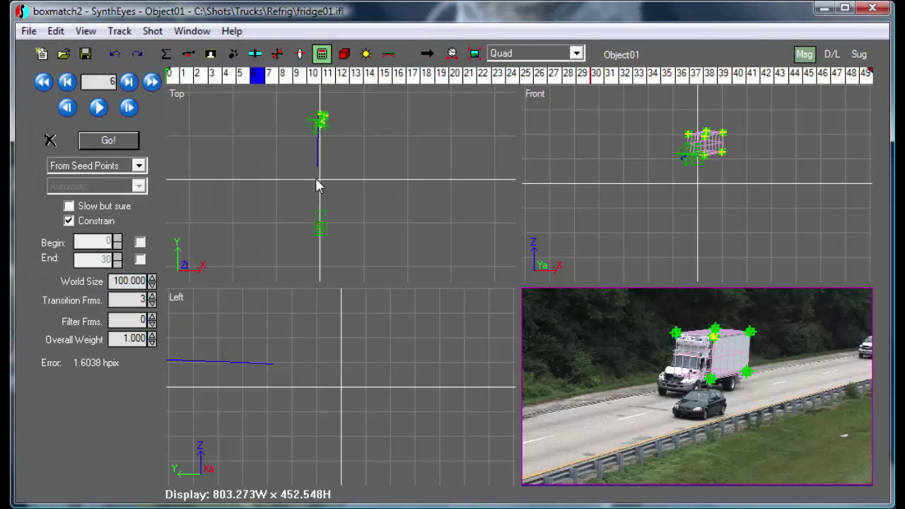
scroll(335, 312, "down", 3)
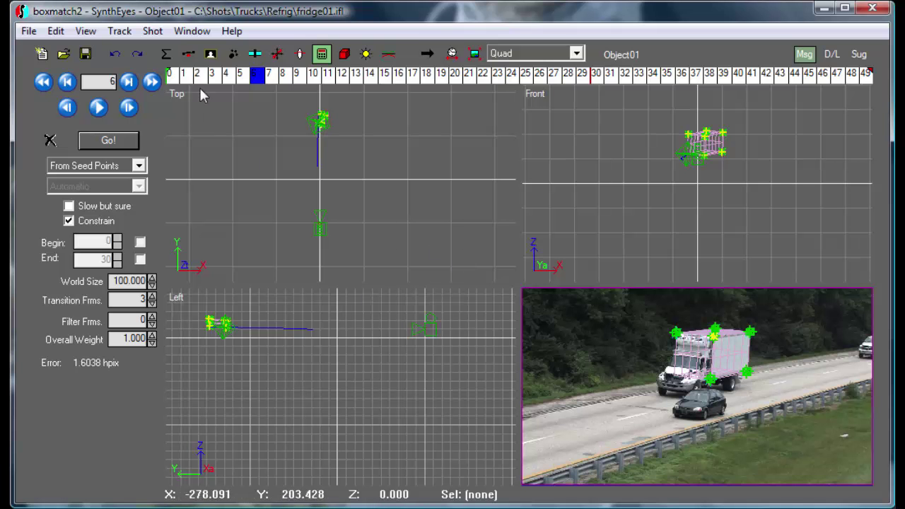
left_click(172, 74)
left_click_drag(172, 74, 499, 73)
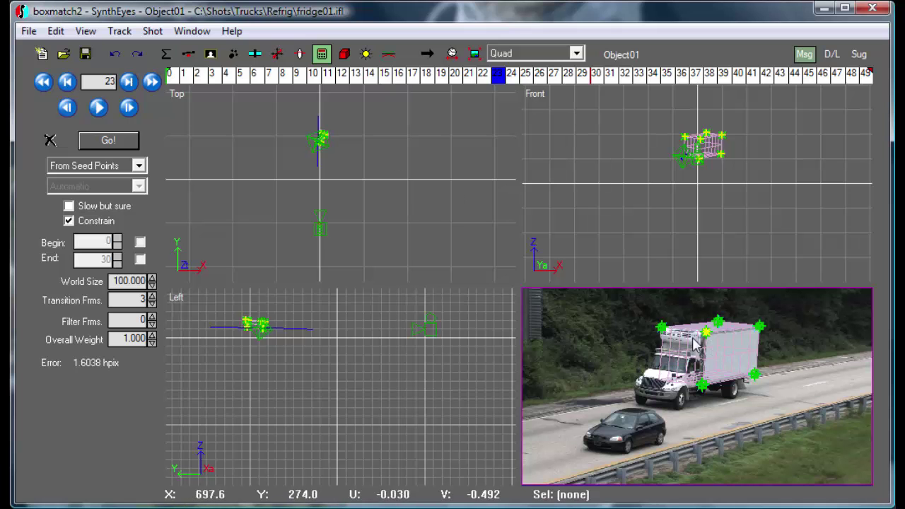
scroll(319, 141, "up", 3)
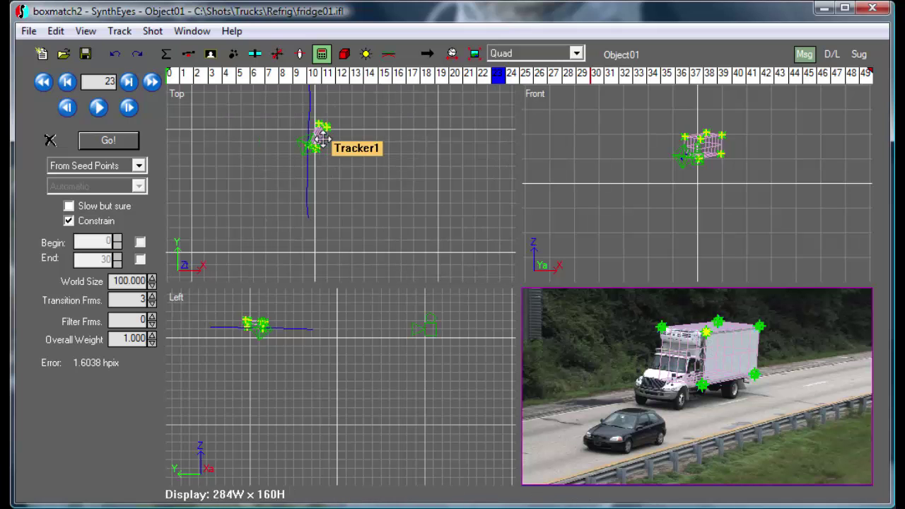
scroll(308, 136, "up", 4)
scroll(310, 141, "up", 3)
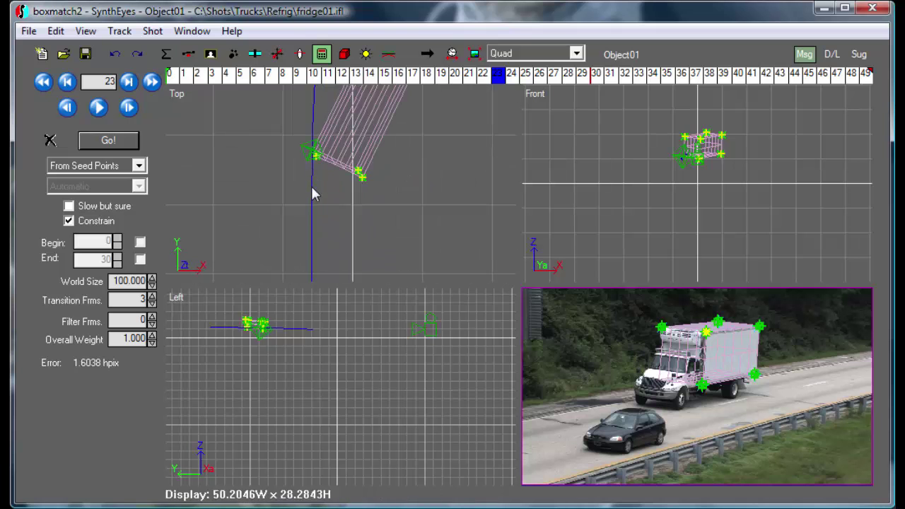
left_click_drag(300, 77, 525, 80)
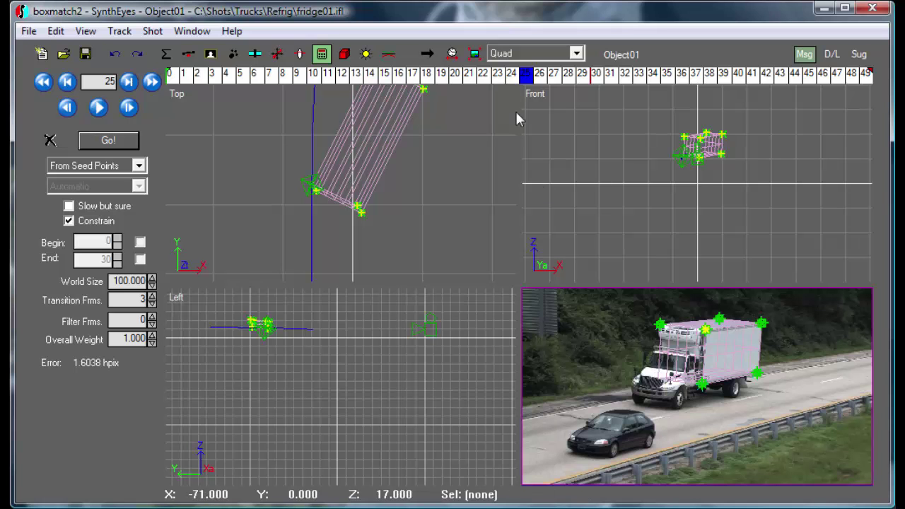
Check how the box mesh fits the truck in the full Camera view, scrubbing through the shot to frame 48.
left_click(502, 54)
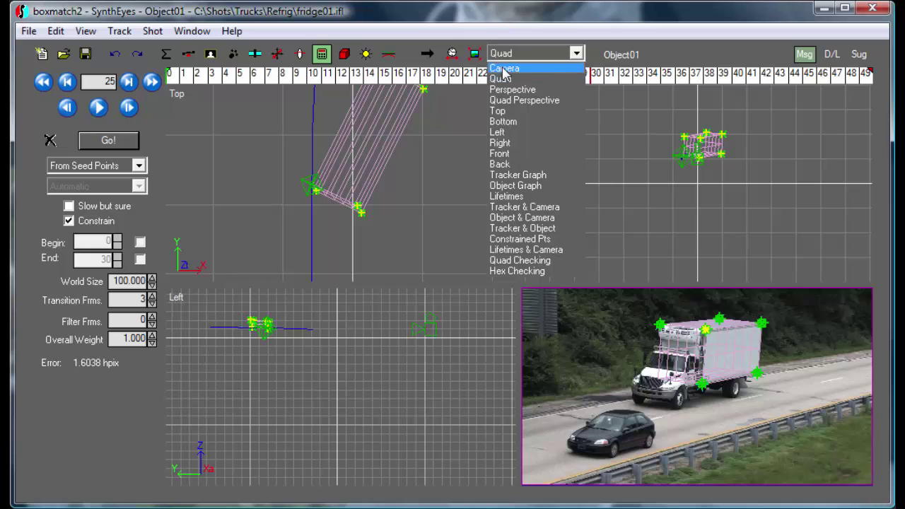
left_click(504, 69)
left_click_drag(374, 74, 846, 84)
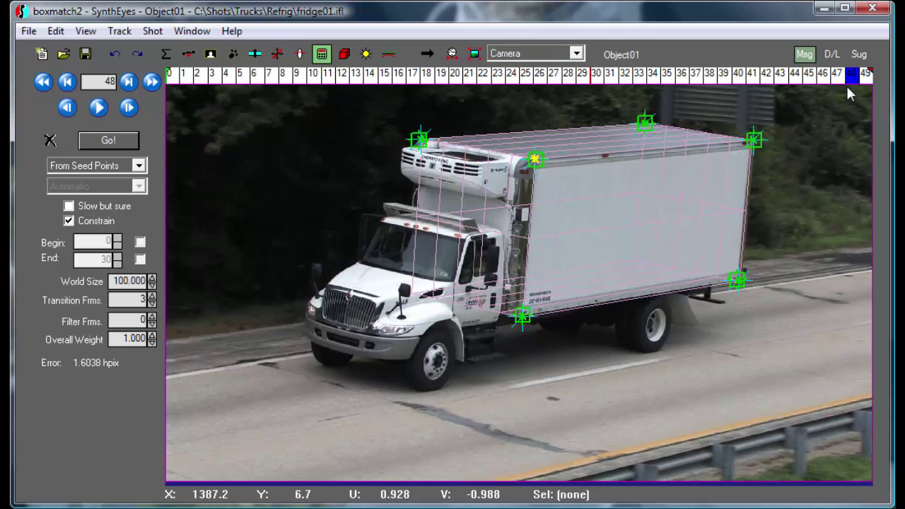